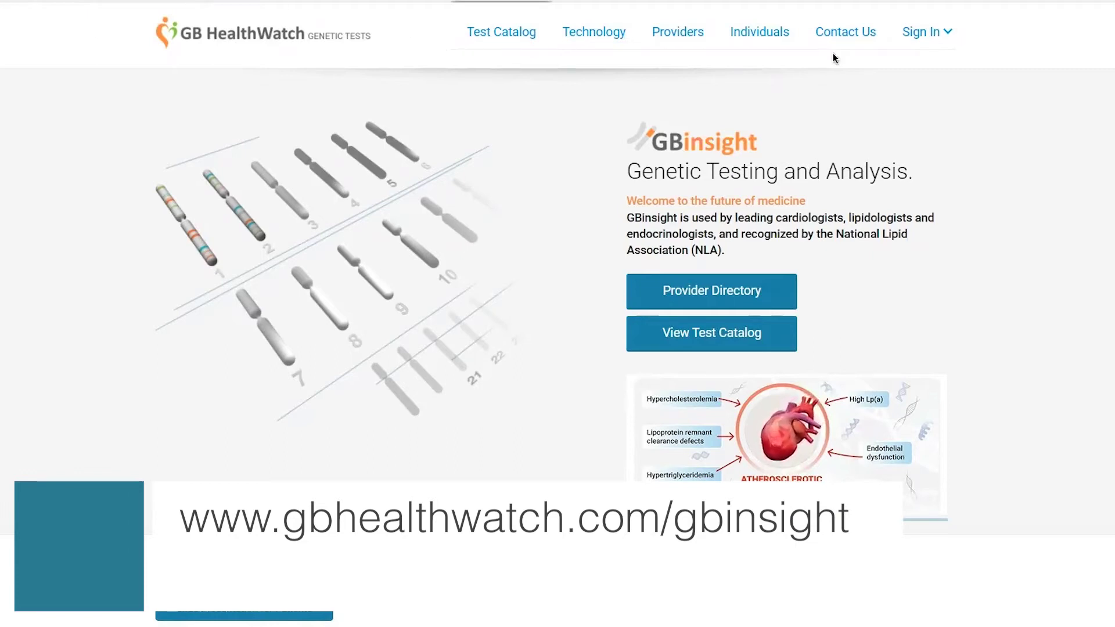
# Show the Sign In menu with its Individuals and Providers choices
pyautogui.moveTo(908, 52)
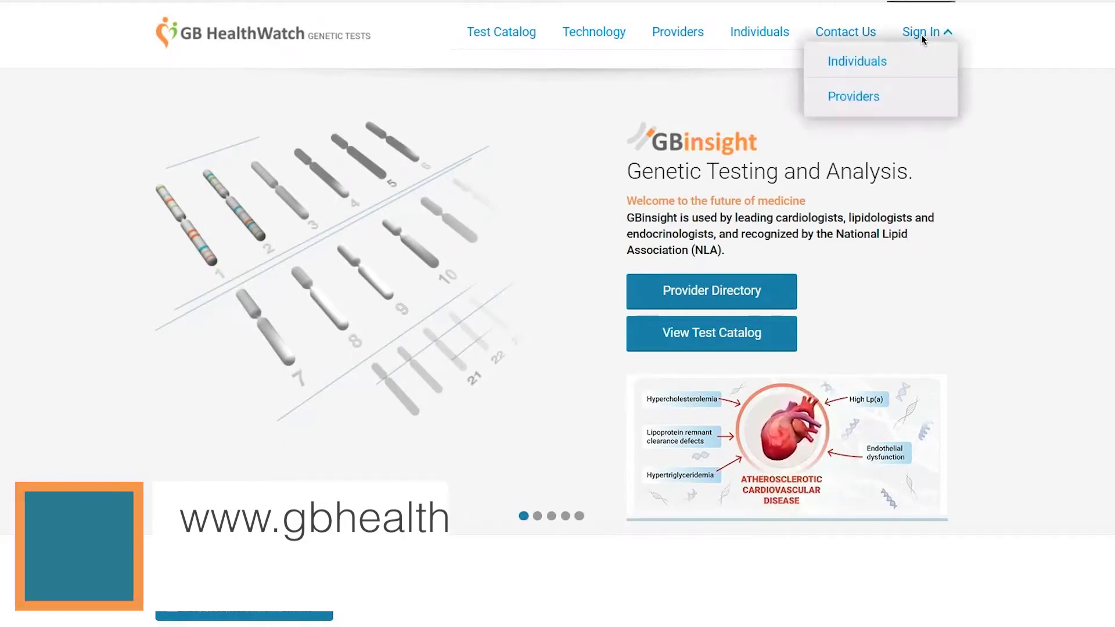
# Log in on the provider sign-in page with the organization ID, account e-mail and password
pyautogui.click(852, 100)
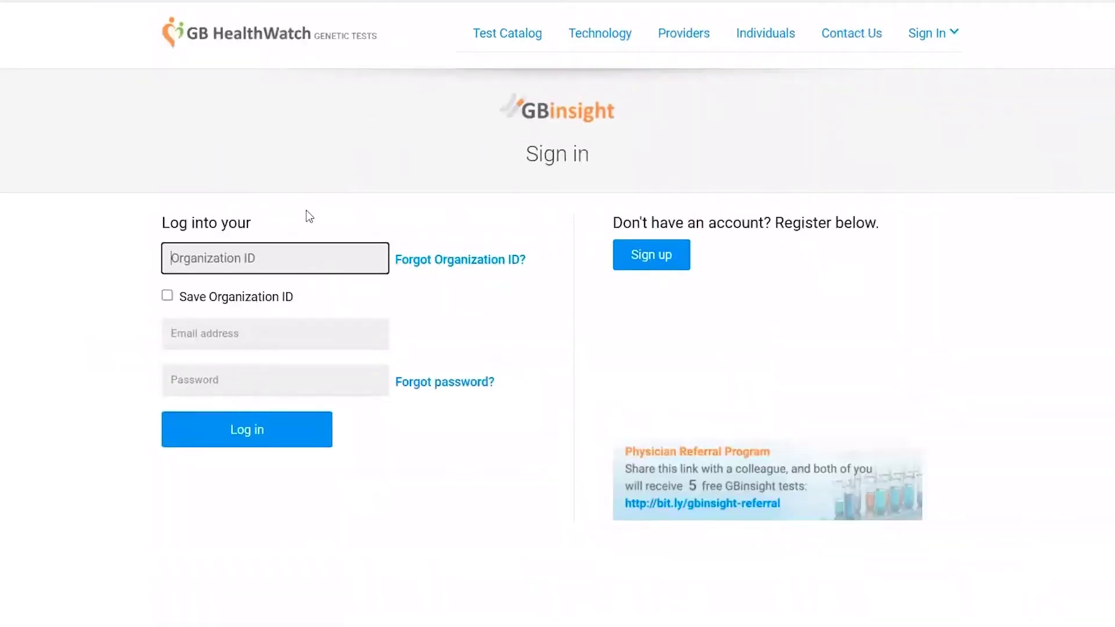
pyautogui.write('50862')
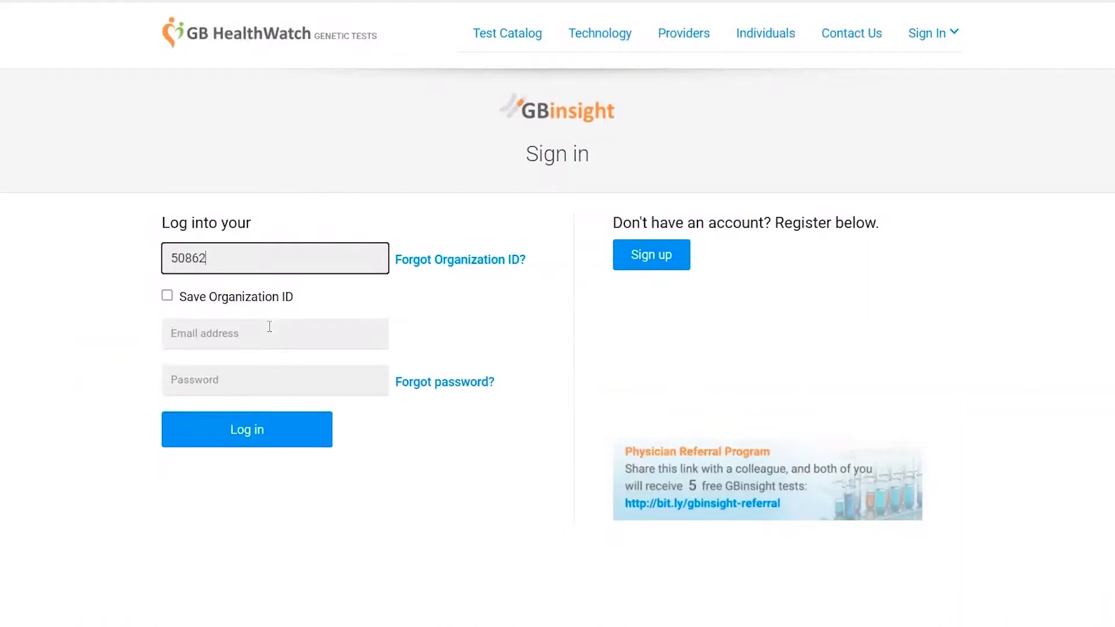
pyautogui.click(269, 327)
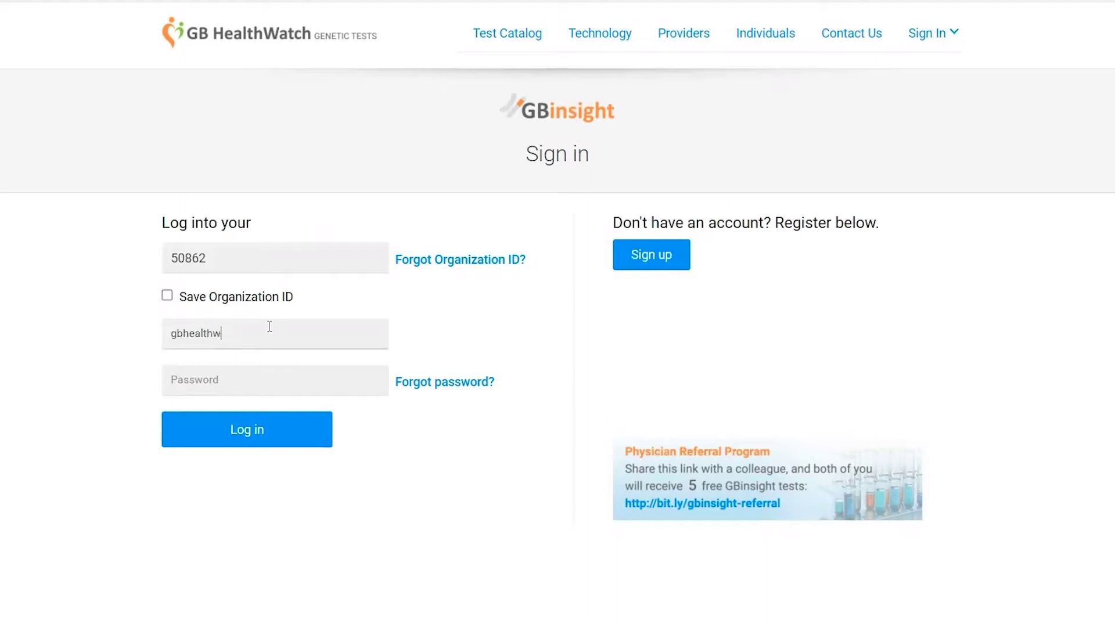
pyautogui.press('Tab')
pyautogui.write('••••••••')
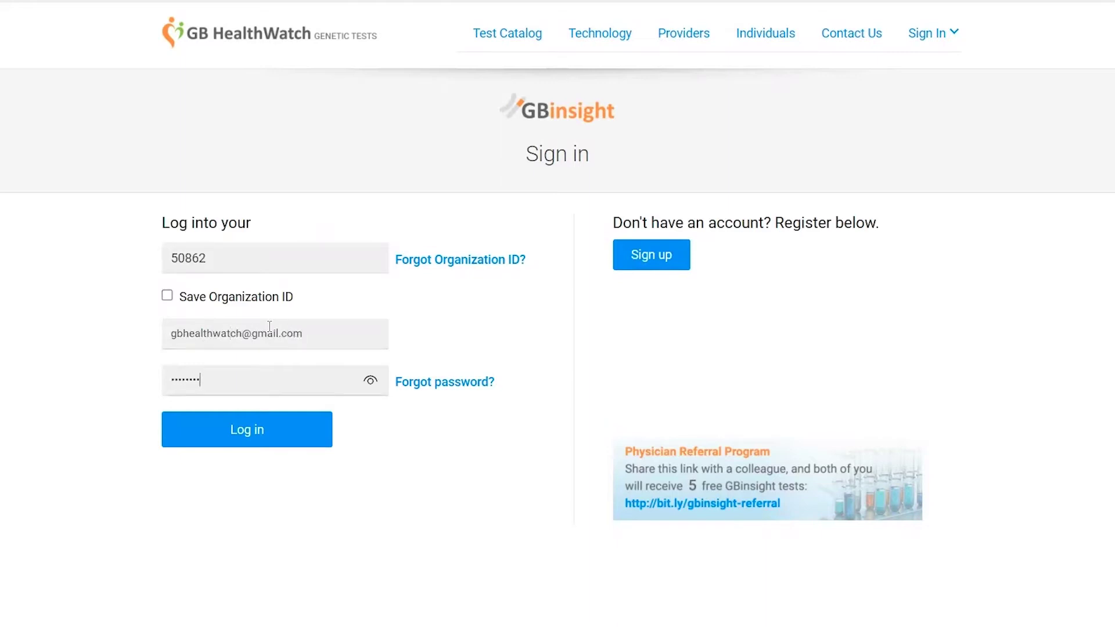
pyautogui.click(261, 435)
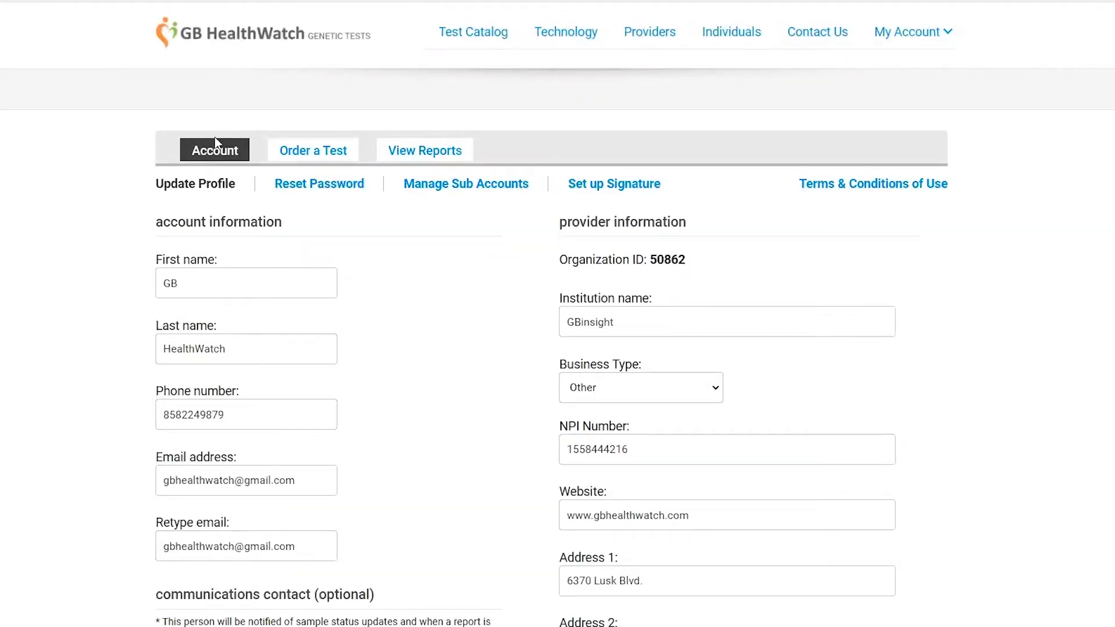
pyautogui.scroll(-3, 516, 336)
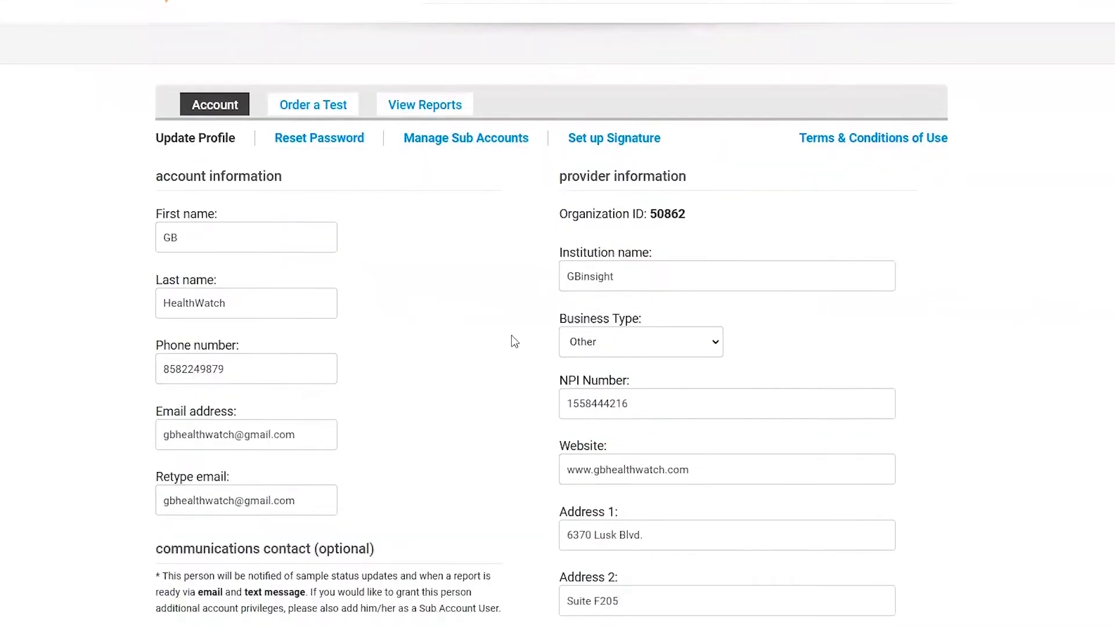
pyautogui.scroll(-1, 514, 343)
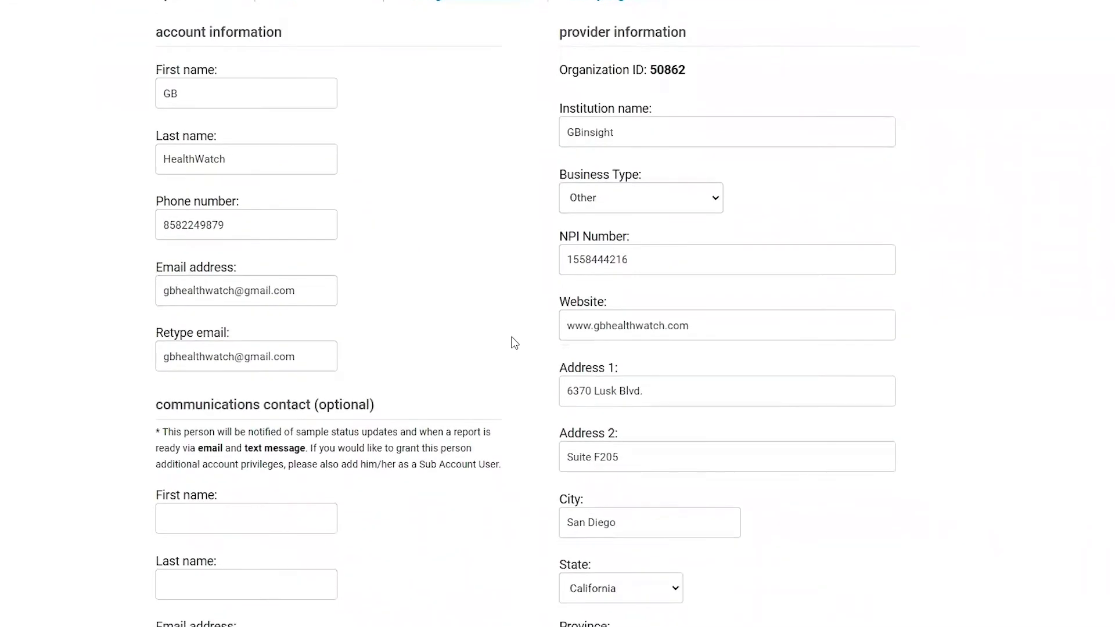
pyautogui.scroll(-1, 514, 342)
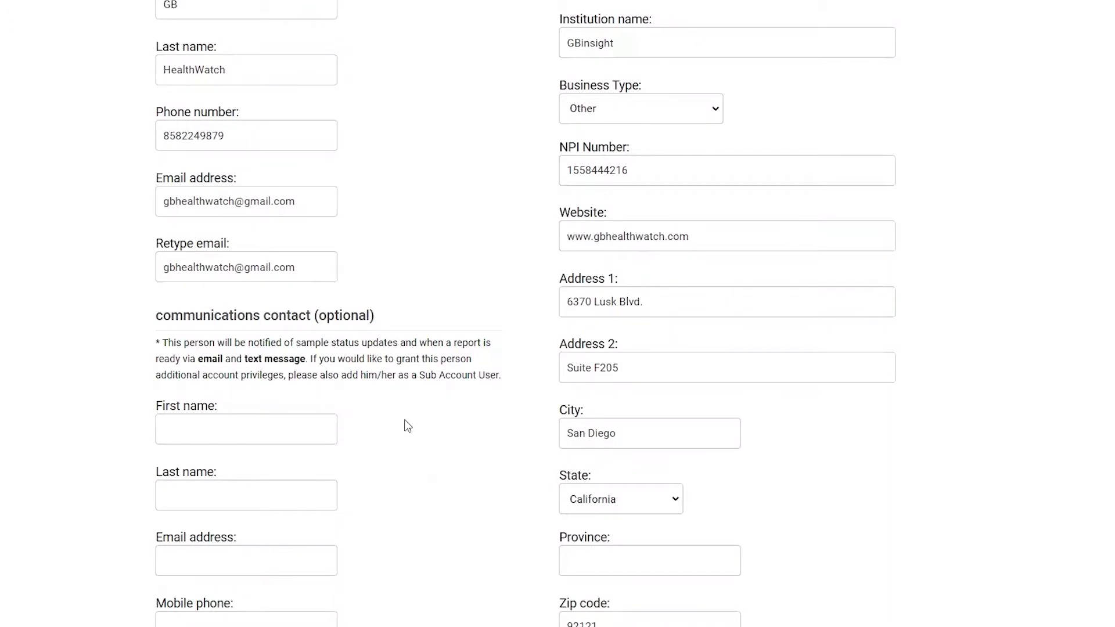
pyautogui.scroll(-1, 407, 420)
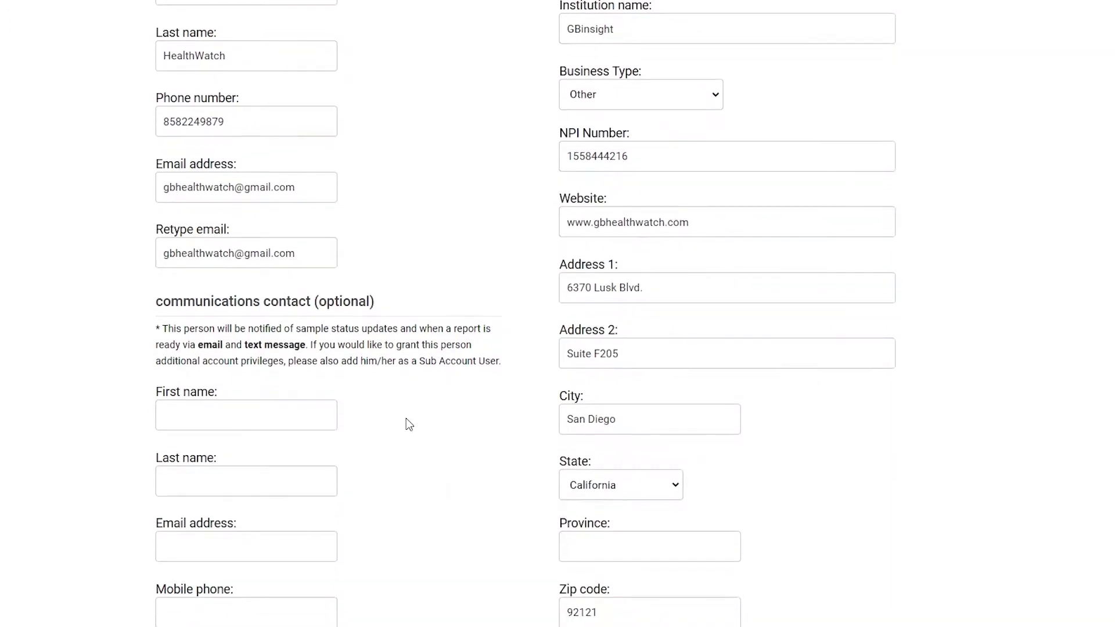
pyautogui.scroll(5, 406, 418)
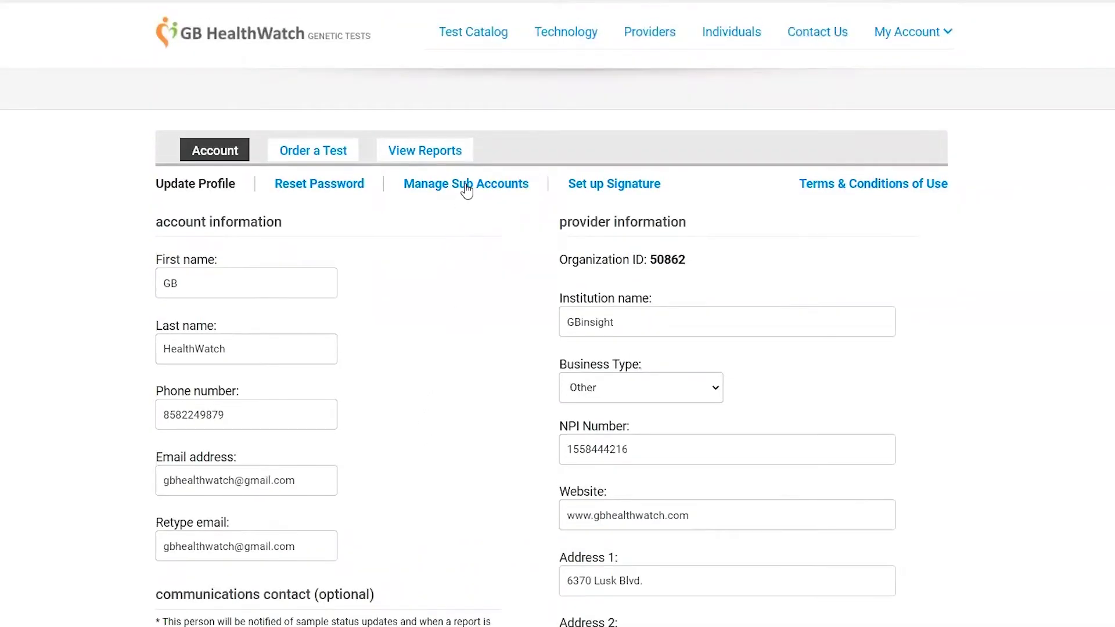
# View the sub accounts list and preview the Add Sub Account form, closing it unchanged
pyautogui.click(467, 184)
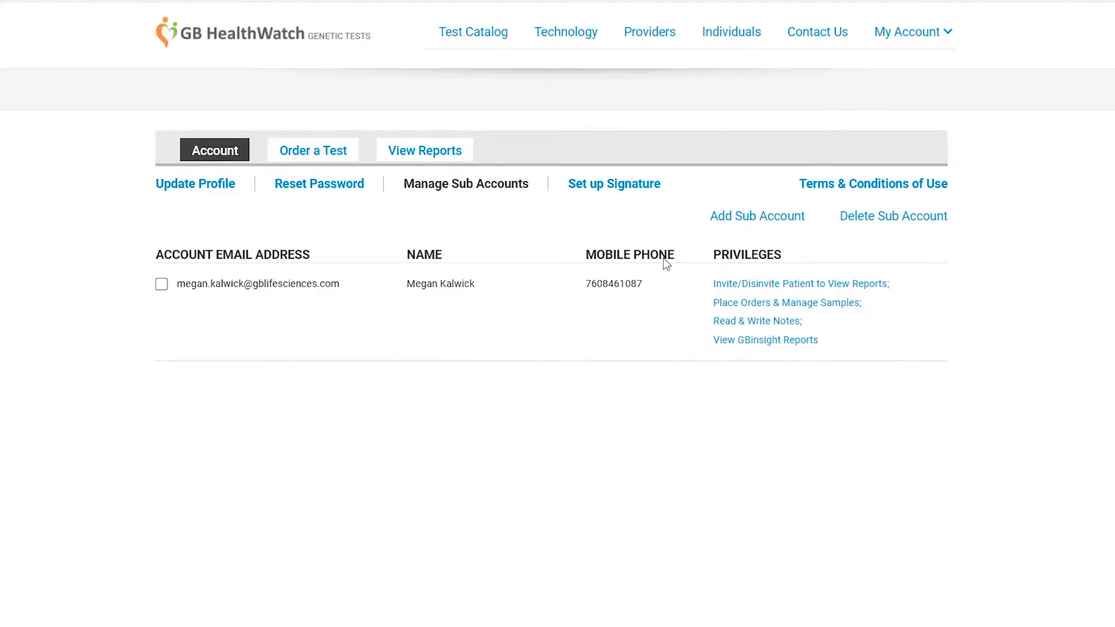
pyautogui.click(743, 223)
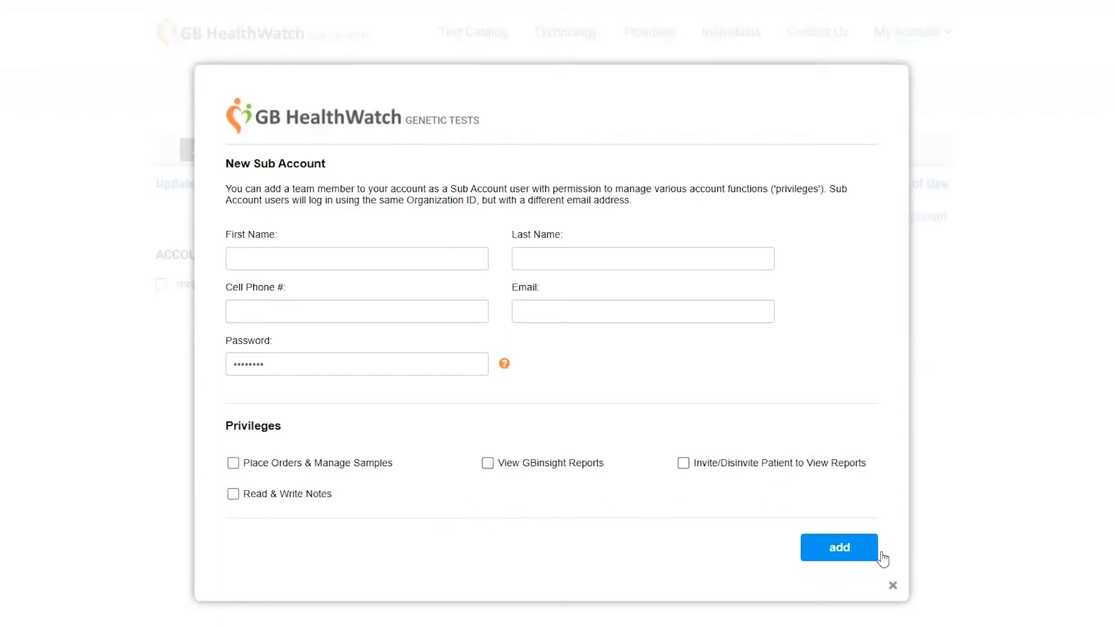
pyautogui.click(893, 587)
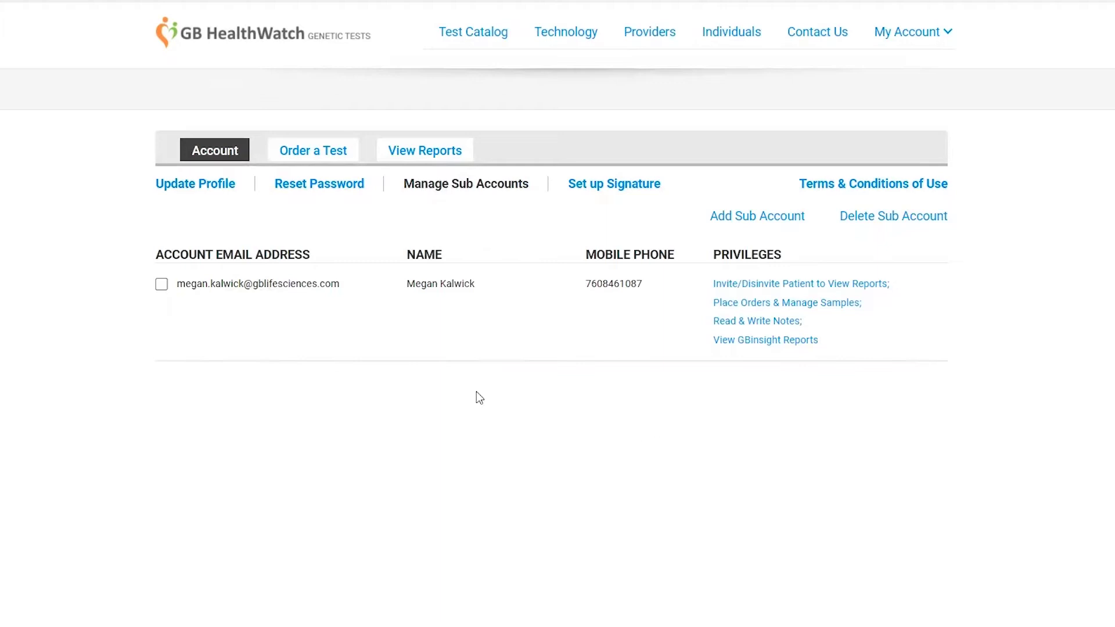
pyautogui.click(596, 193)
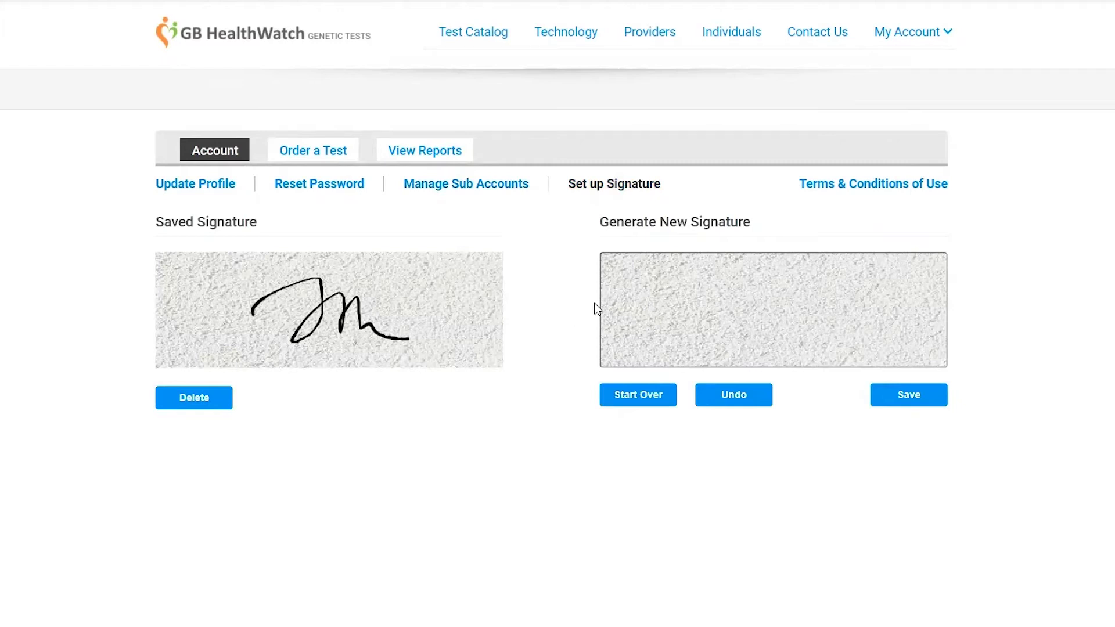
# Draw a new handwritten signature in the pad and save it as the stored signature
pyautogui.moveTo(633, 293)
pyautogui.mouseDown()
pyautogui.moveTo(697, 274)
pyautogui.moveTo(764, 336)
pyautogui.moveTo(875, 321)
pyautogui.mouseUp()
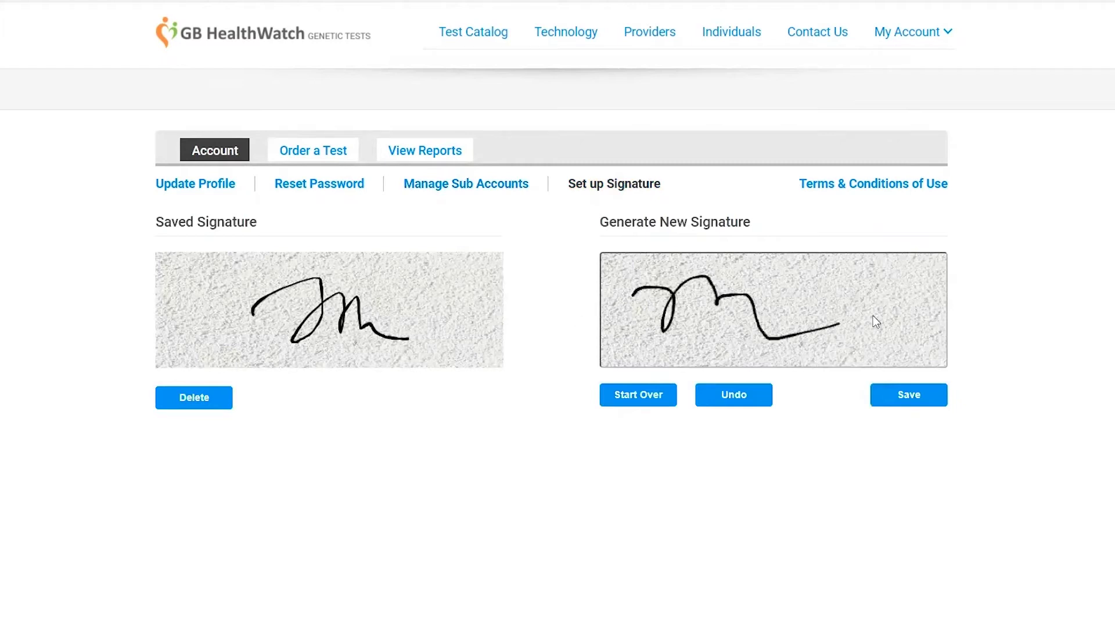
pyautogui.click(904, 400)
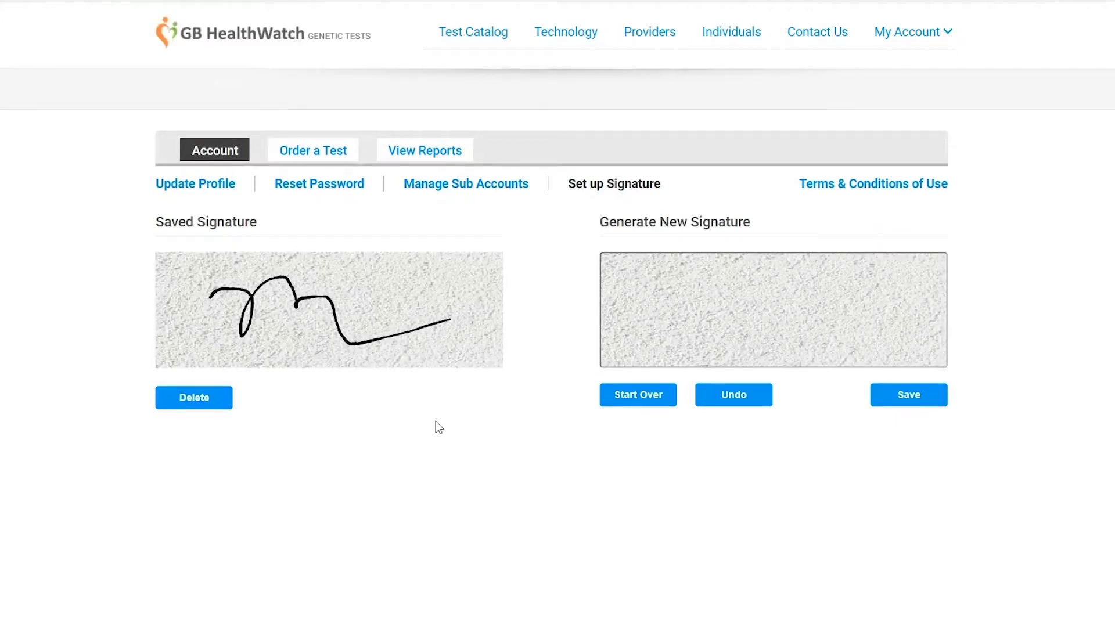
pyautogui.click(317, 156)
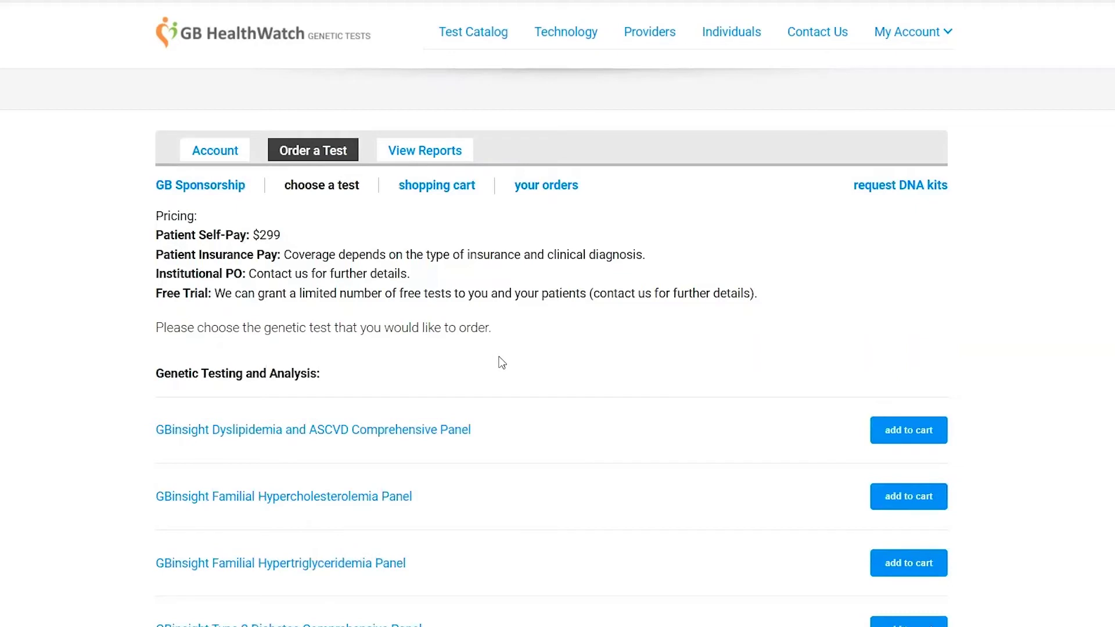
# Review the Dyslipidemia and ASCVD Comprehensive Panel details and genes, then add it to the cart
pyautogui.scroll(-5, 502, 363)
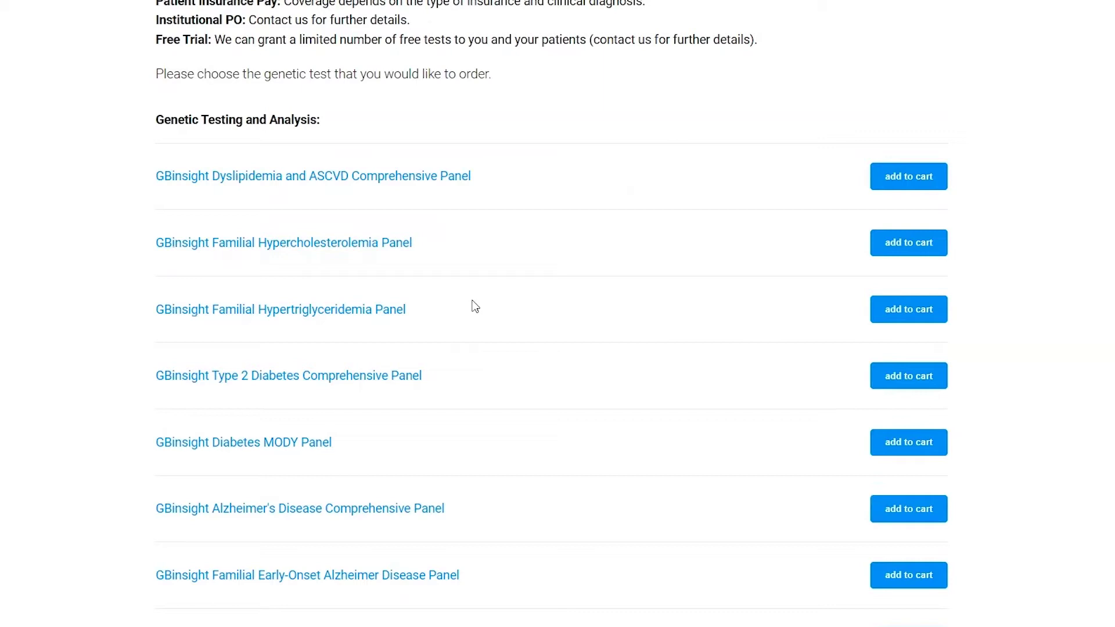
pyautogui.click(427, 184)
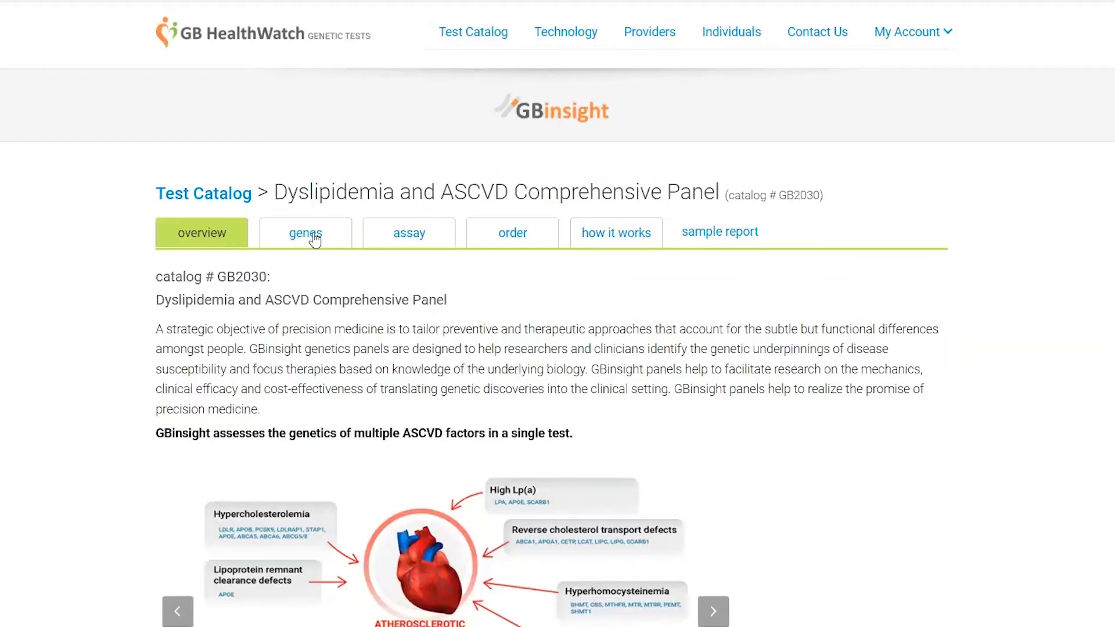
pyautogui.click(314, 237)
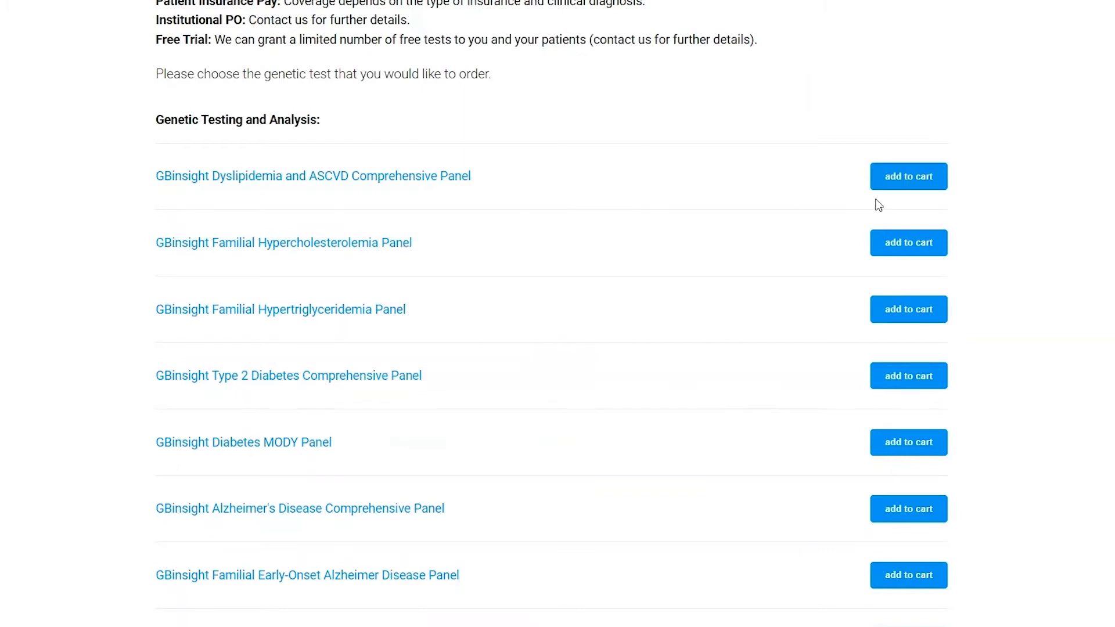
pyautogui.click(901, 183)
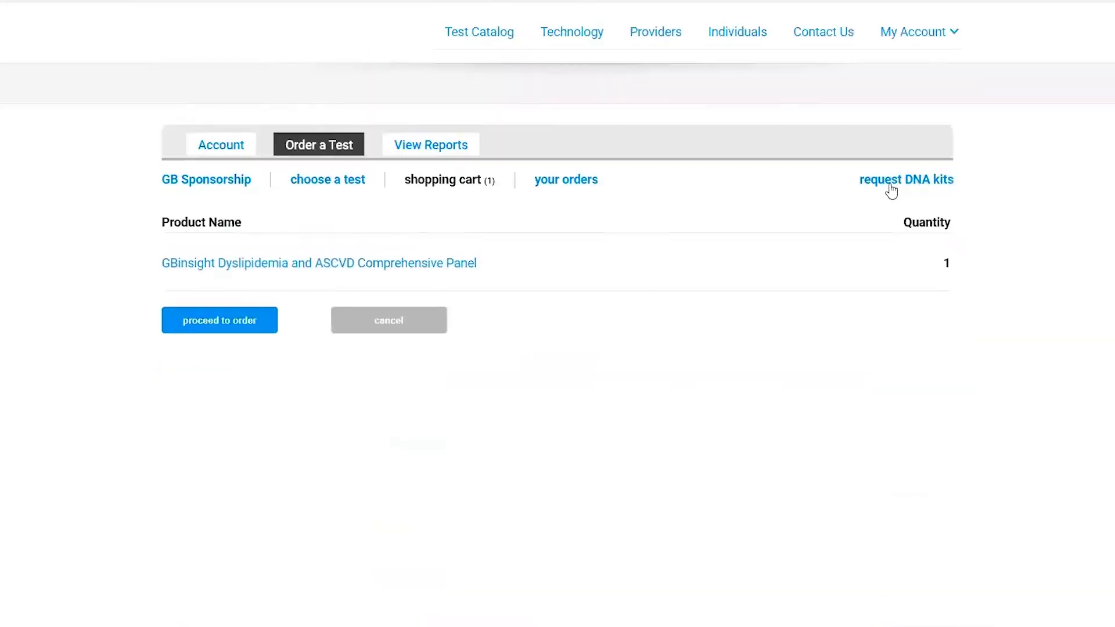
# Proceed from the cart to the order and expand its Patient Information section
pyautogui.click(255, 336)
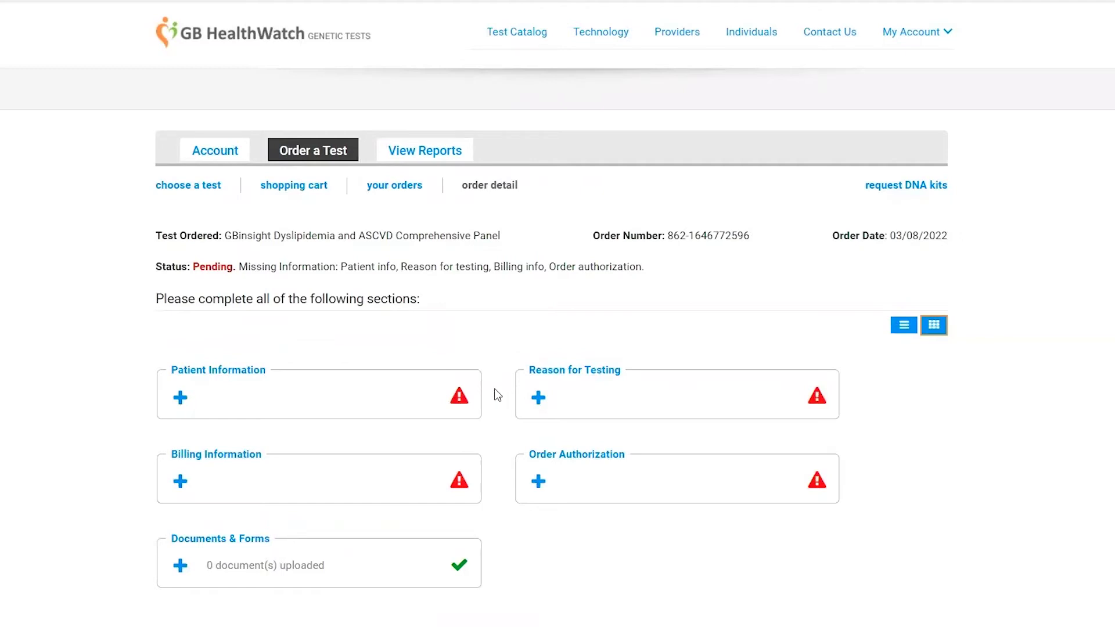
pyautogui.click(300, 406)
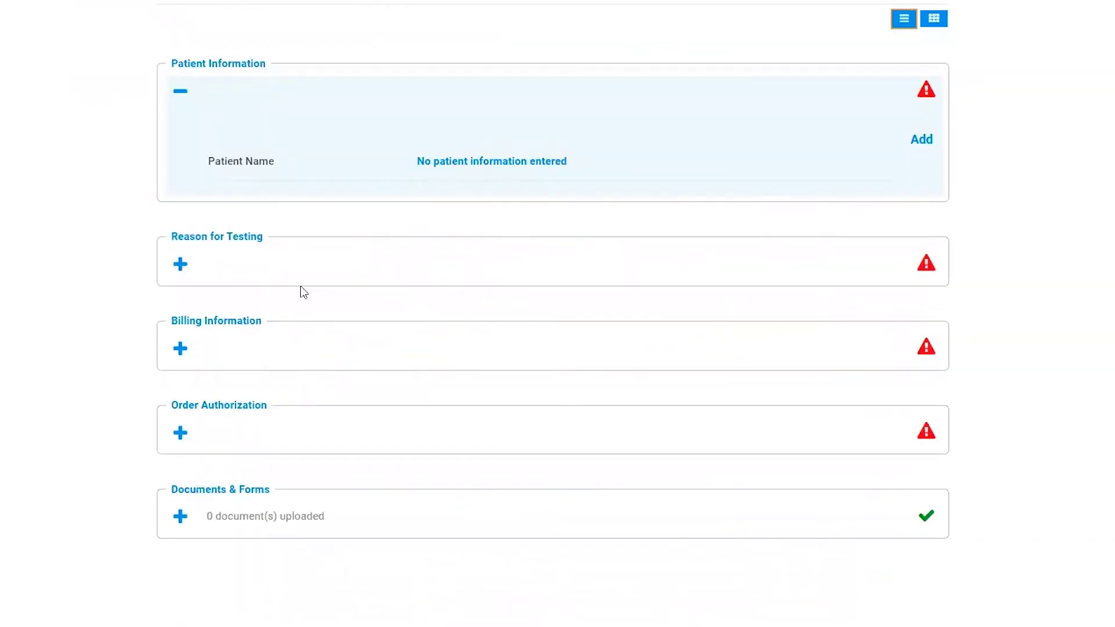
# Enter the patient's name, birth date 03/01/2022, Male, African American, and mark contact details unavailable
pyautogui.click(458, 162)
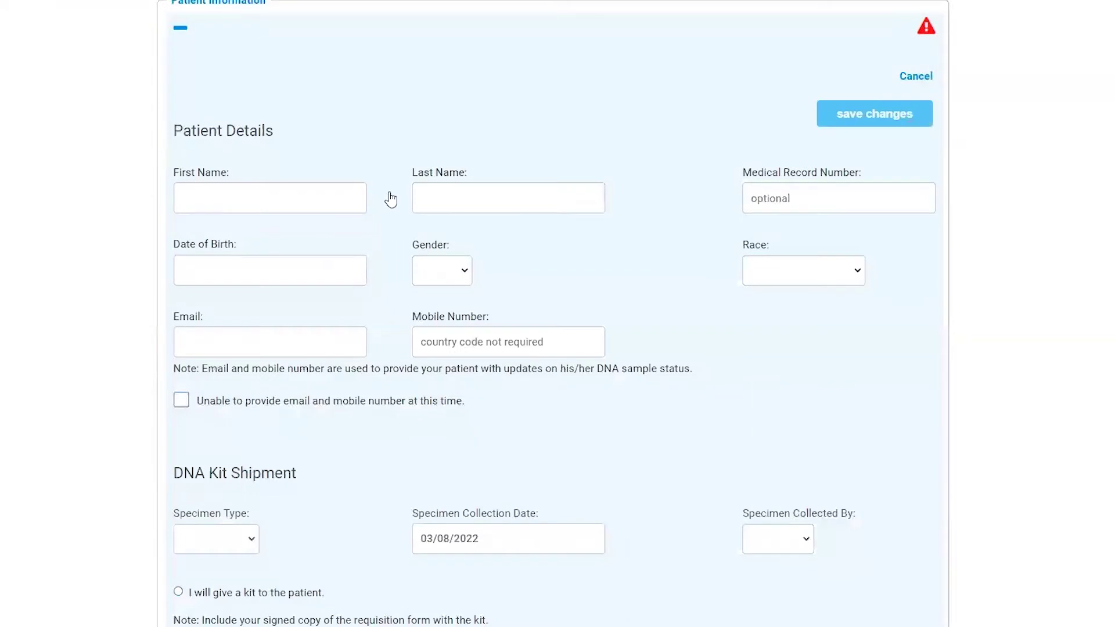
pyautogui.click(286, 203)
pyautogui.write('John')
pyautogui.press('Tab')
pyautogui.write('Doe')
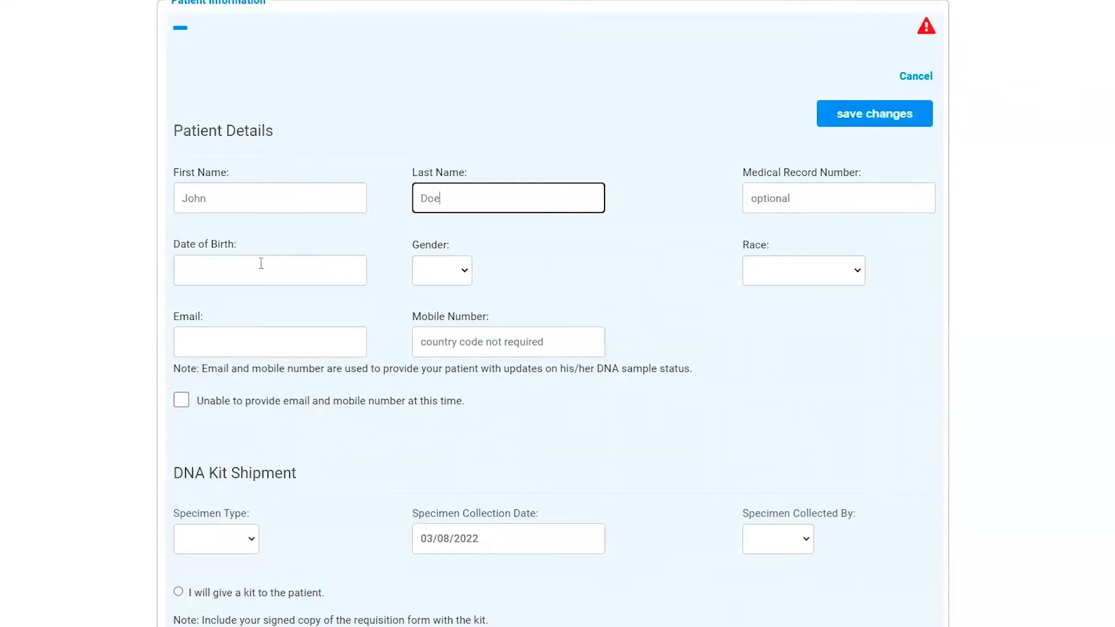
pyautogui.click(264, 266)
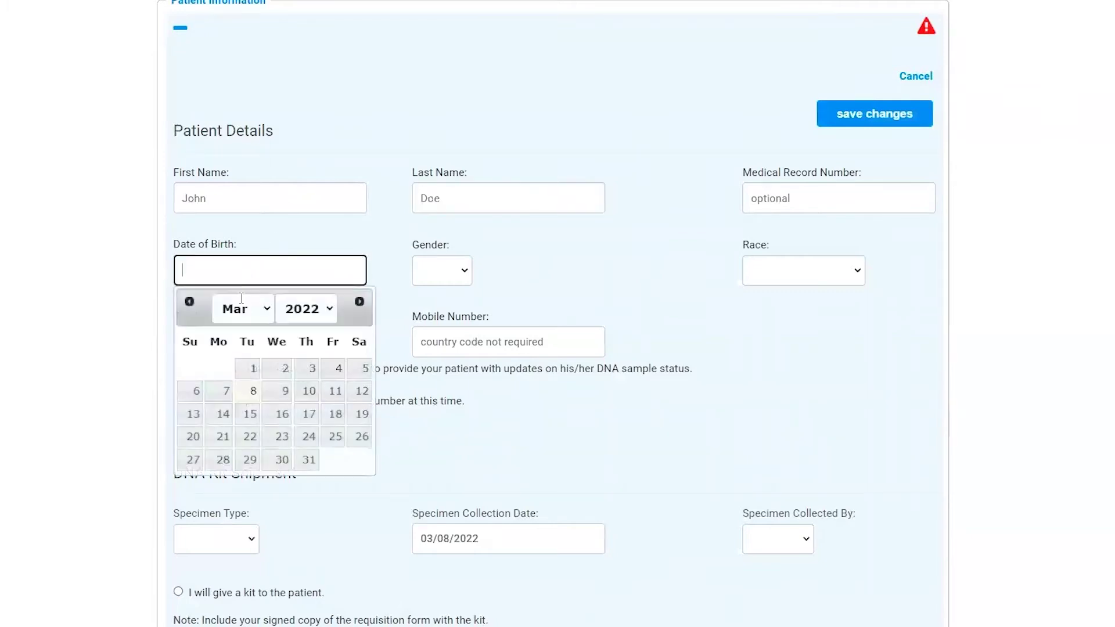
pyautogui.click(248, 368)
pyautogui.click(440, 271)
pyautogui.click(451, 304)
pyautogui.click(772, 278)
pyautogui.click(773, 306)
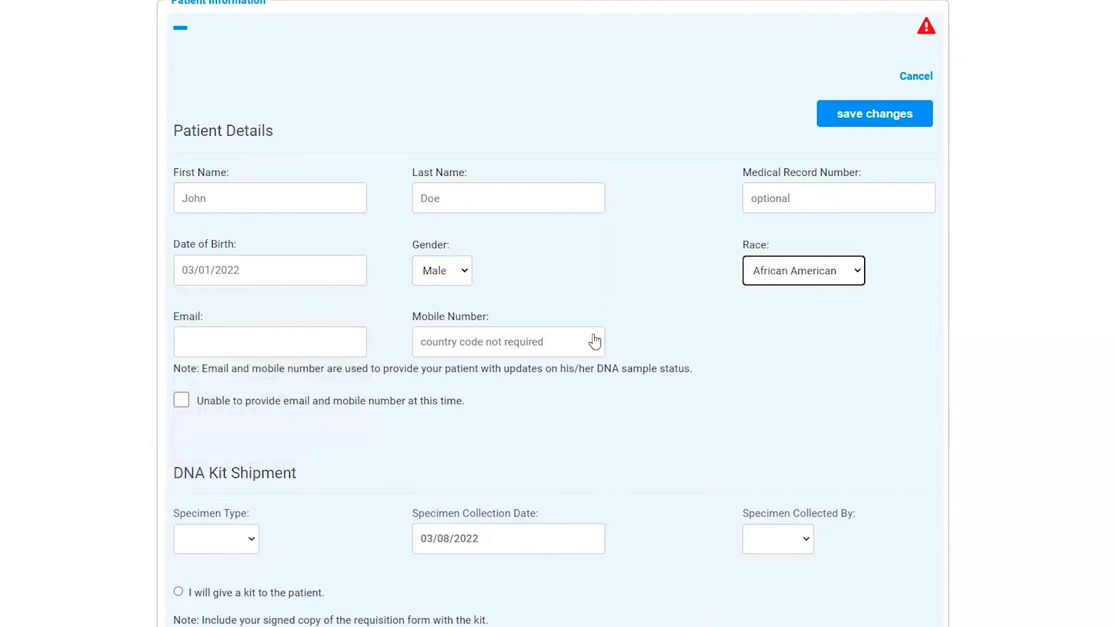
pyautogui.click(180, 401)
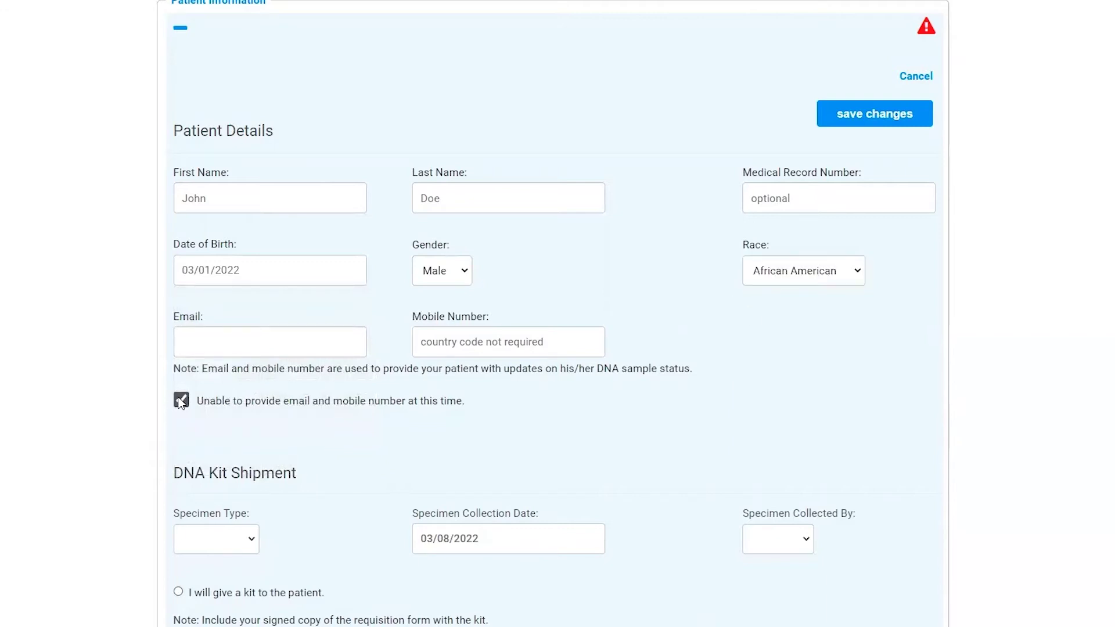
# Set a buccal swab collected by the physician, kit given in person with barcode GB1234
pyautogui.scroll(-2, 155, 398)
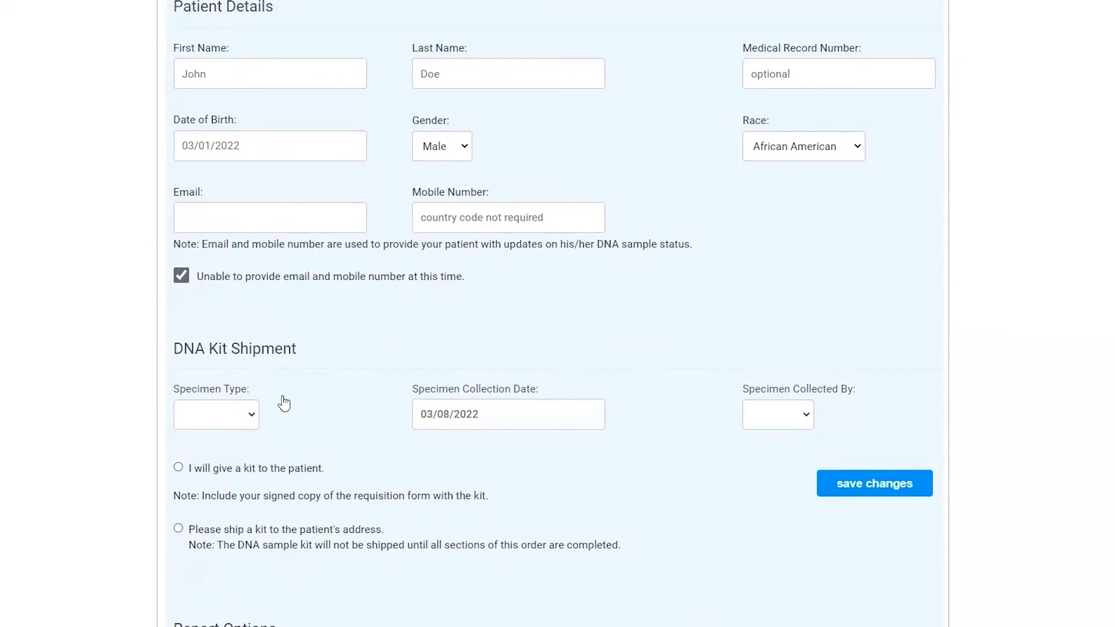
pyautogui.click(246, 418)
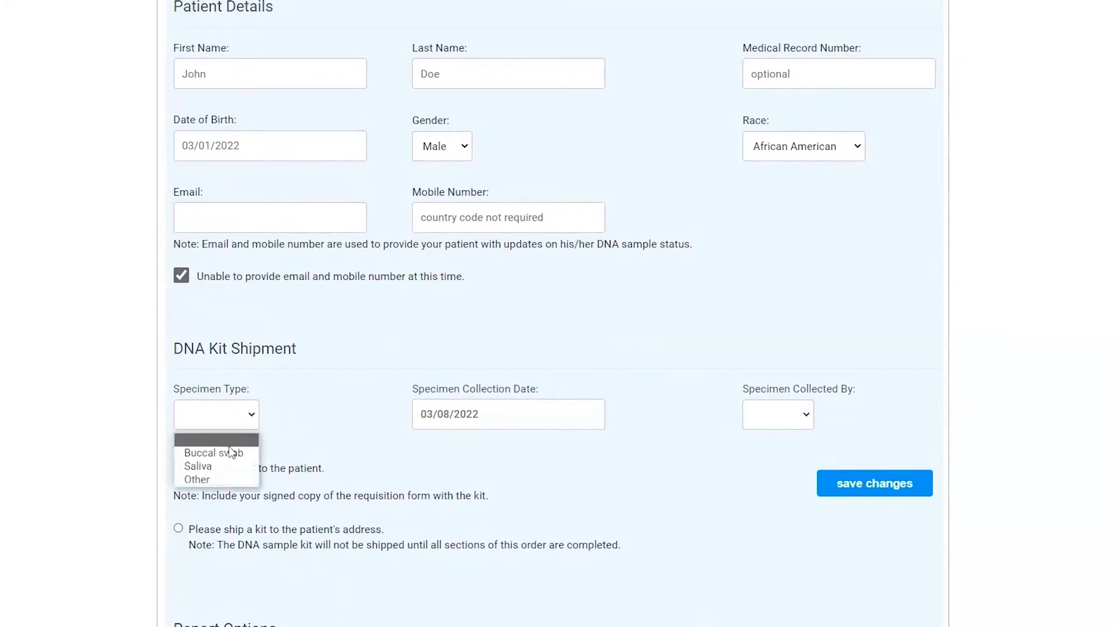
pyautogui.press('Return')
pyautogui.click(787, 427)
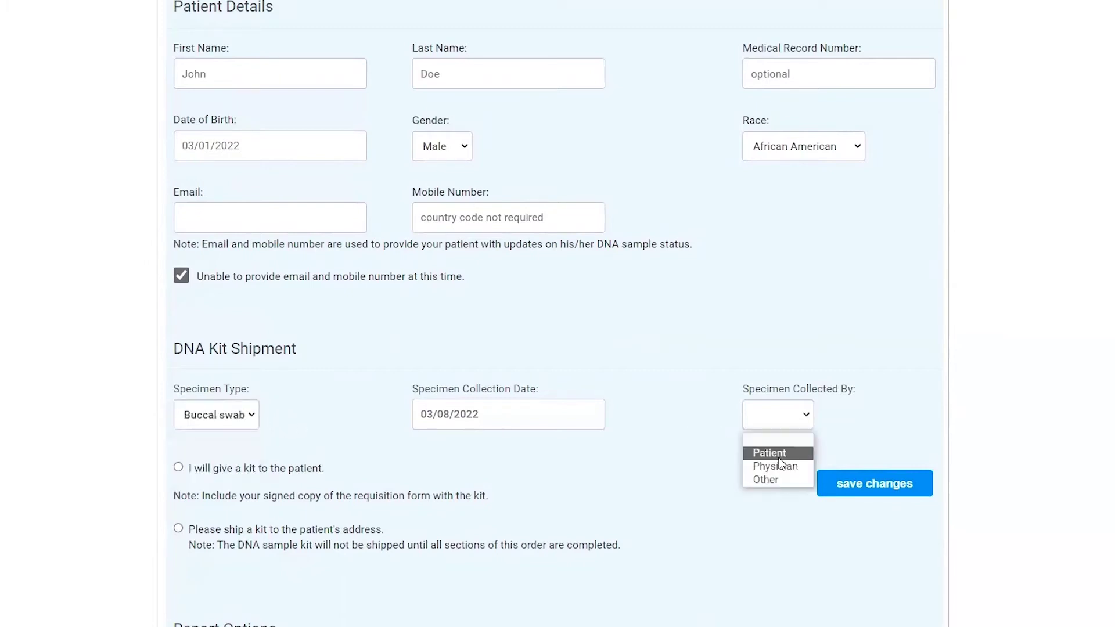
pyautogui.click(778, 463)
pyautogui.click(179, 471)
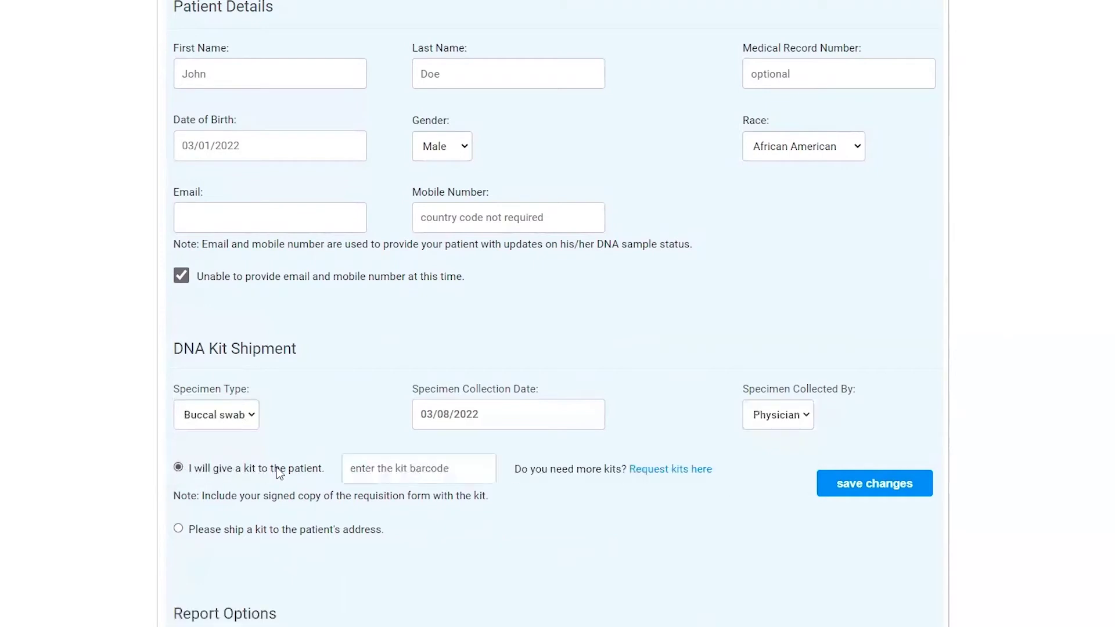
pyautogui.click(386, 468)
pyautogui.write('GB123')
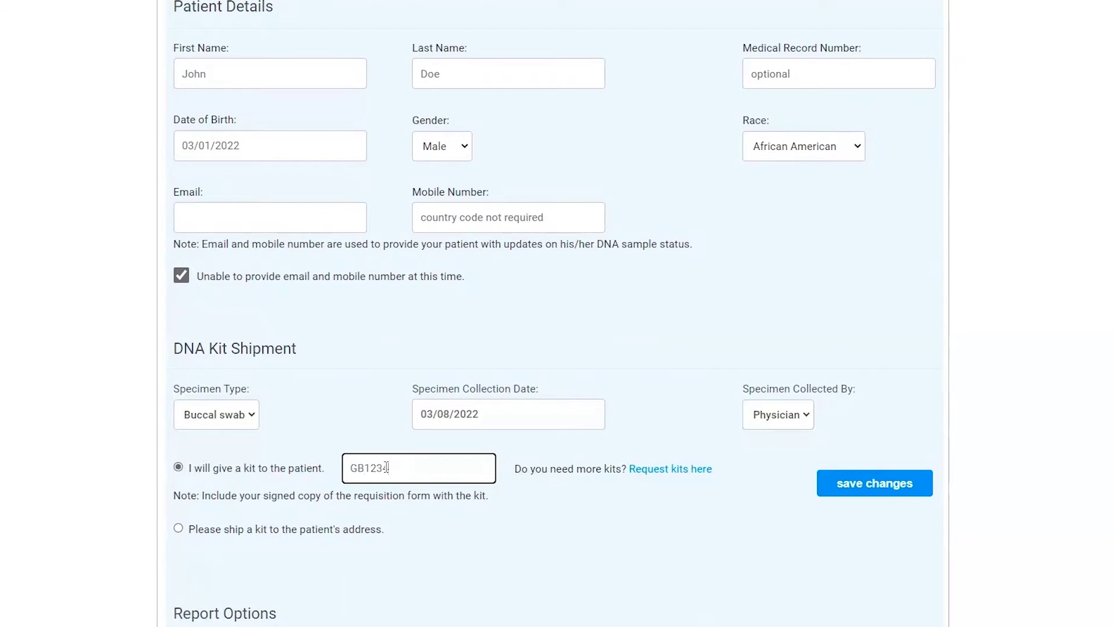
pyautogui.write('4')
# Try shipping the kit to the patient's address, then revert to giving it in person
pyautogui.scroll(-2, 392, 459)
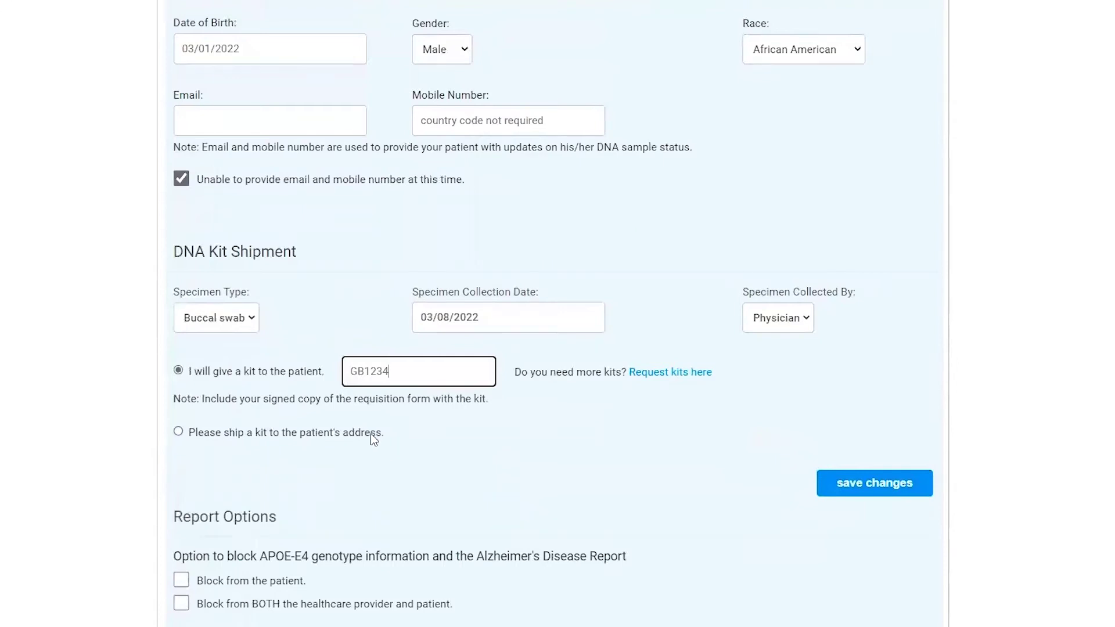
pyautogui.click(333, 431)
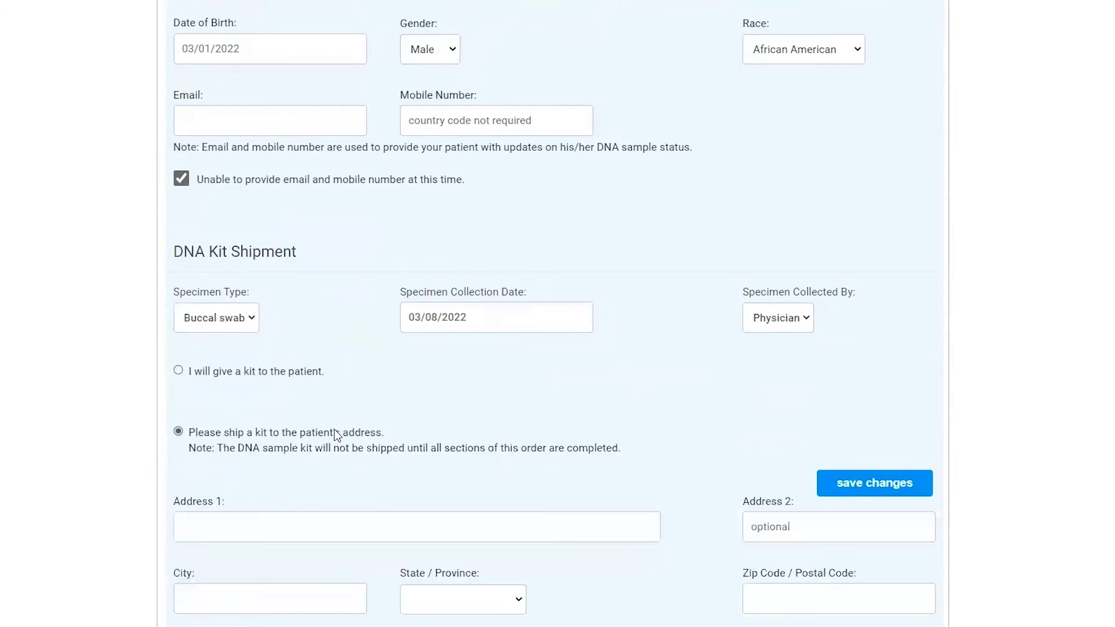
pyautogui.scroll(-2, 343, 433)
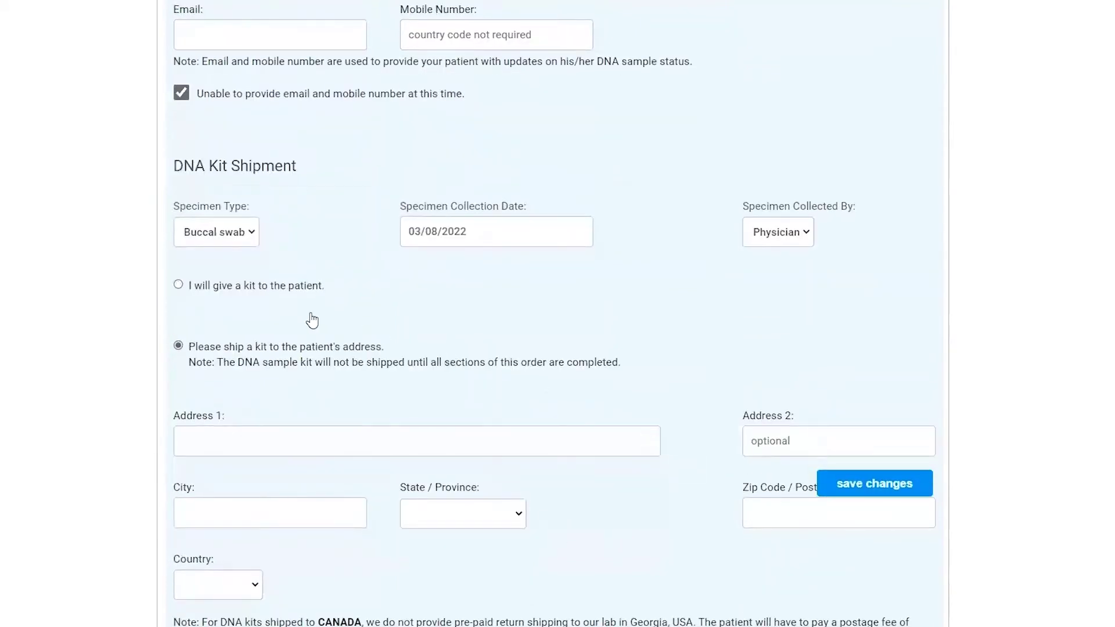
pyautogui.click(232, 288)
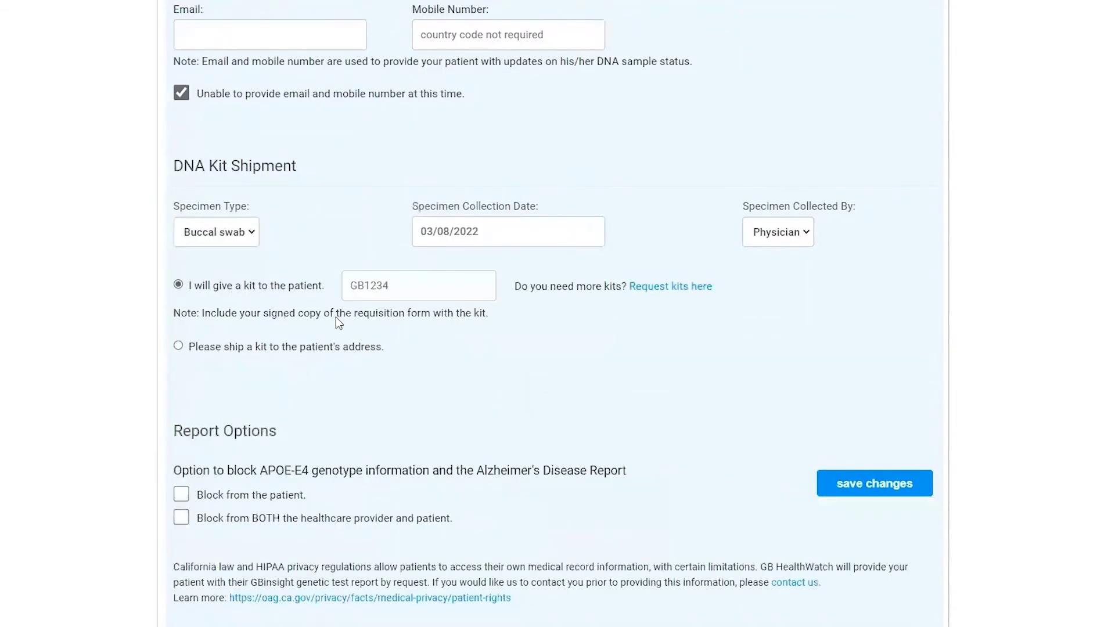
pyautogui.scroll(-2, 349, 348)
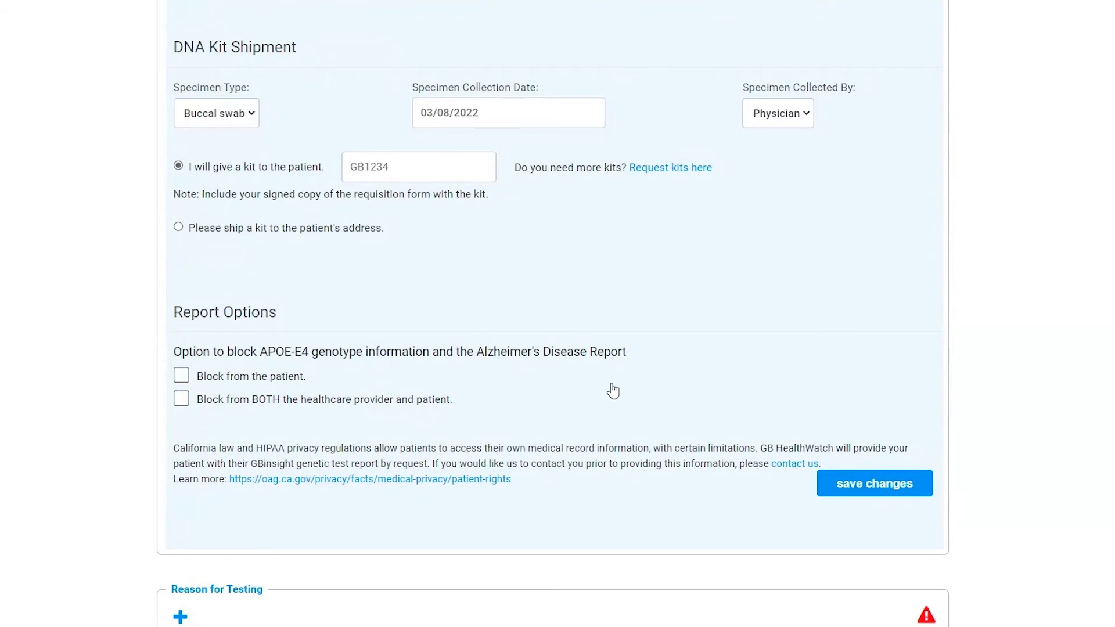
pyautogui.scroll(-1, 707, 396)
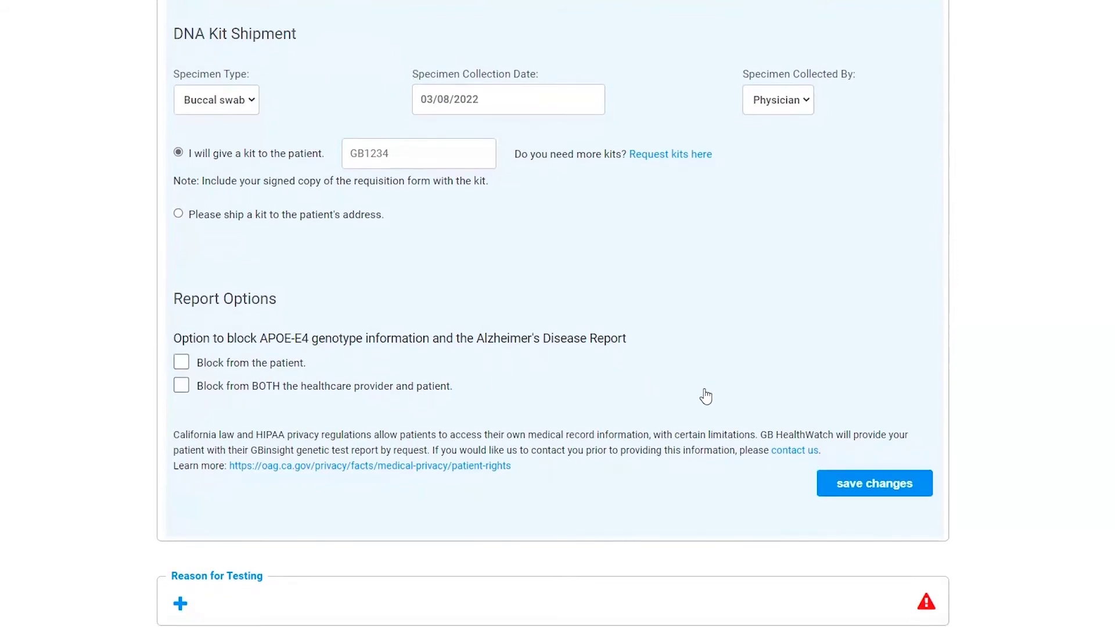
# Save the patient details and select Hypercholesterolemia, familial [E78.01] as the reason for testing
pyautogui.click(874, 484)
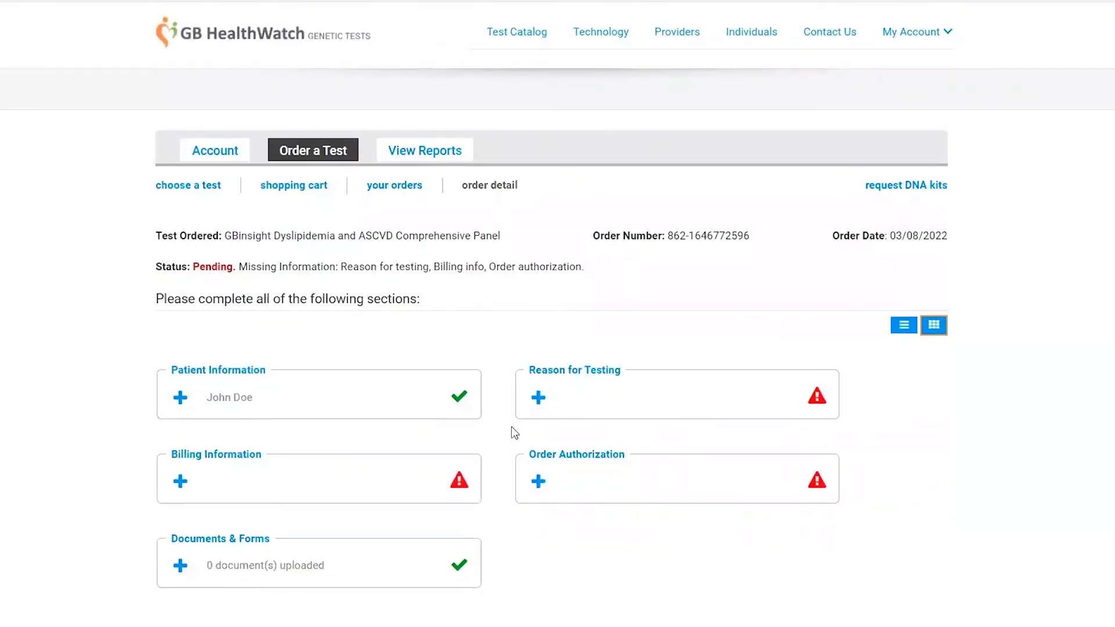
pyautogui.click(598, 400)
pyautogui.scroll(-5, 595, 398)
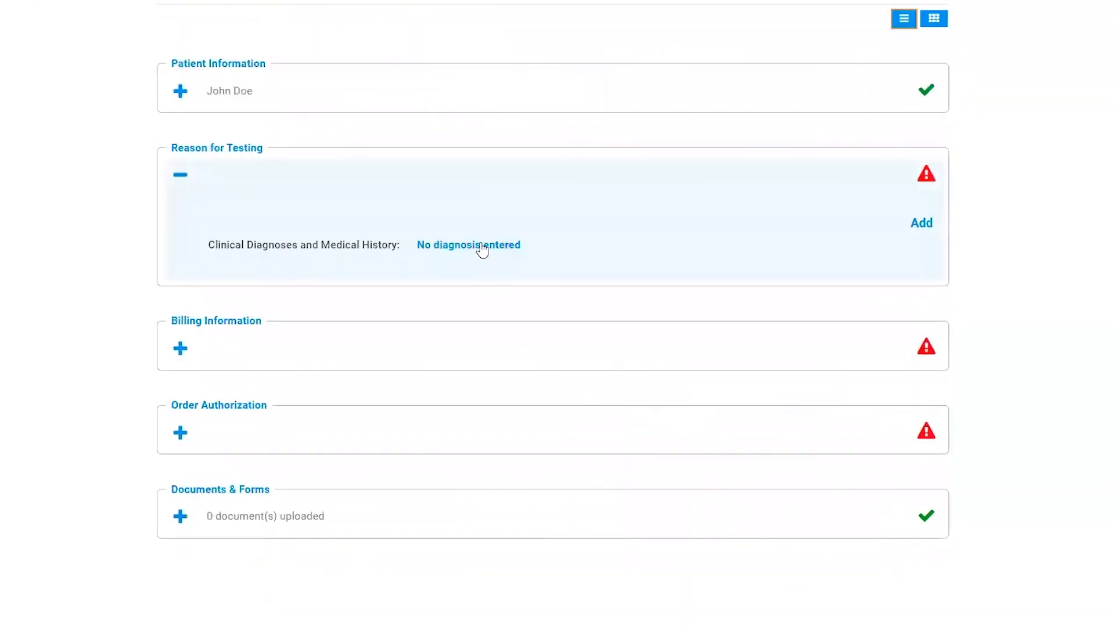
pyautogui.click(480, 246)
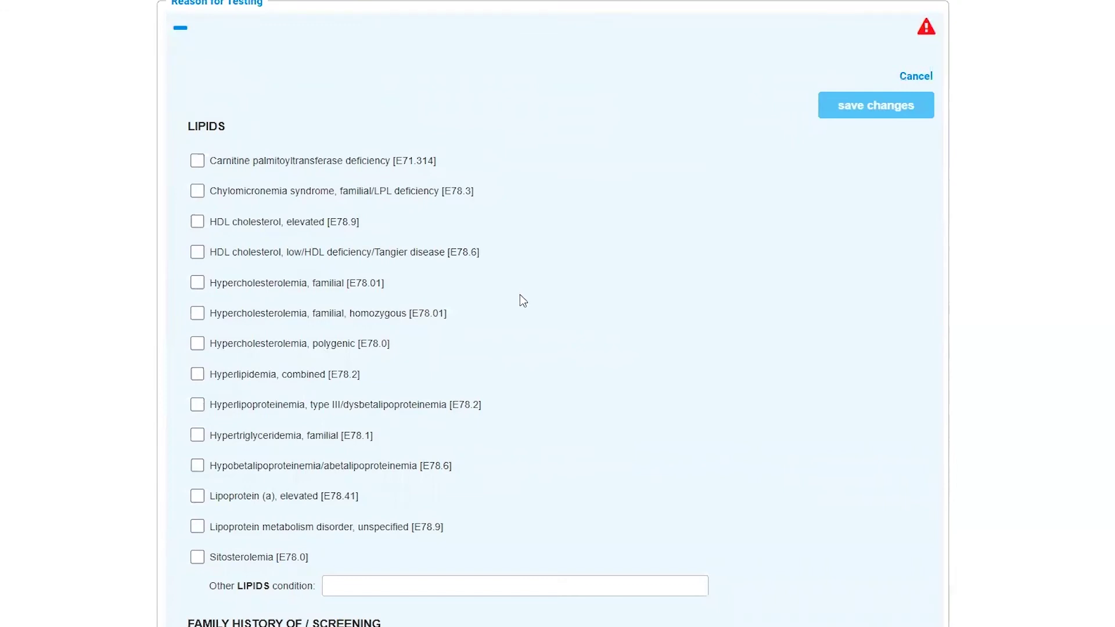
pyautogui.click(258, 287)
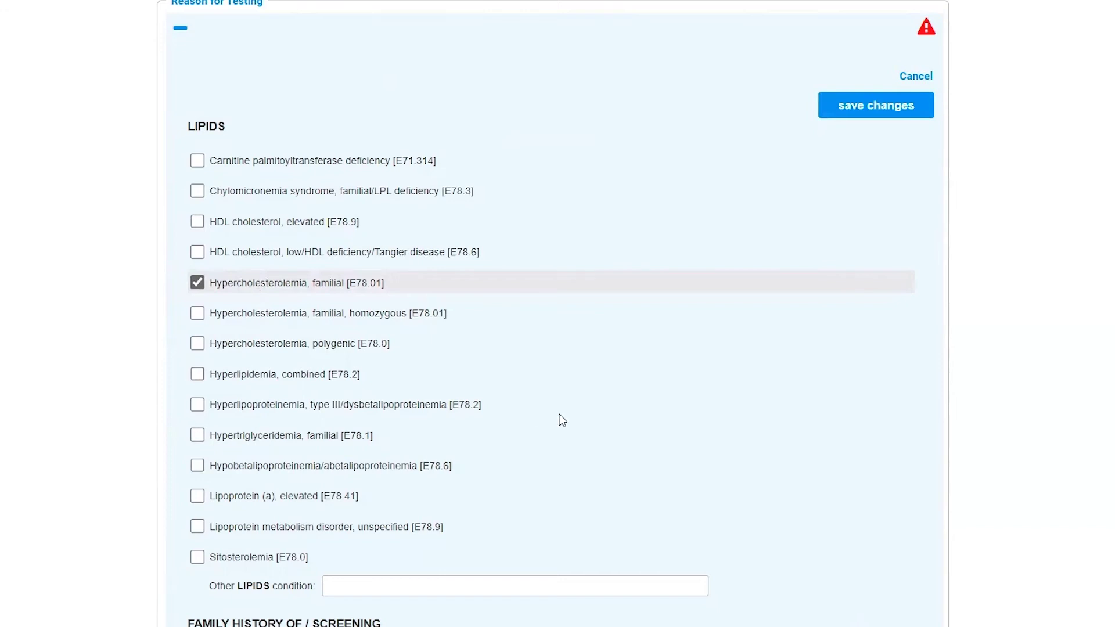
# Save the Reason for Testing form from the bottom of the page
pyautogui.scroll(-8, 559, 413)
pyautogui.scroll(-3, 553, 402)
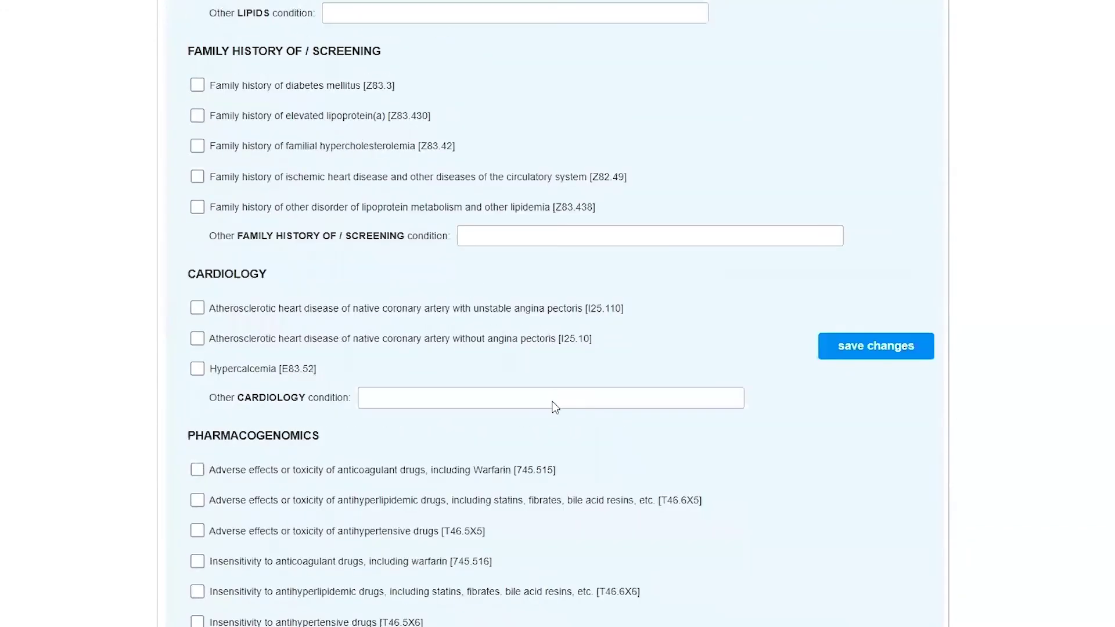
pyautogui.scroll(-2, 531, 388)
pyautogui.scroll(-11, 532, 388)
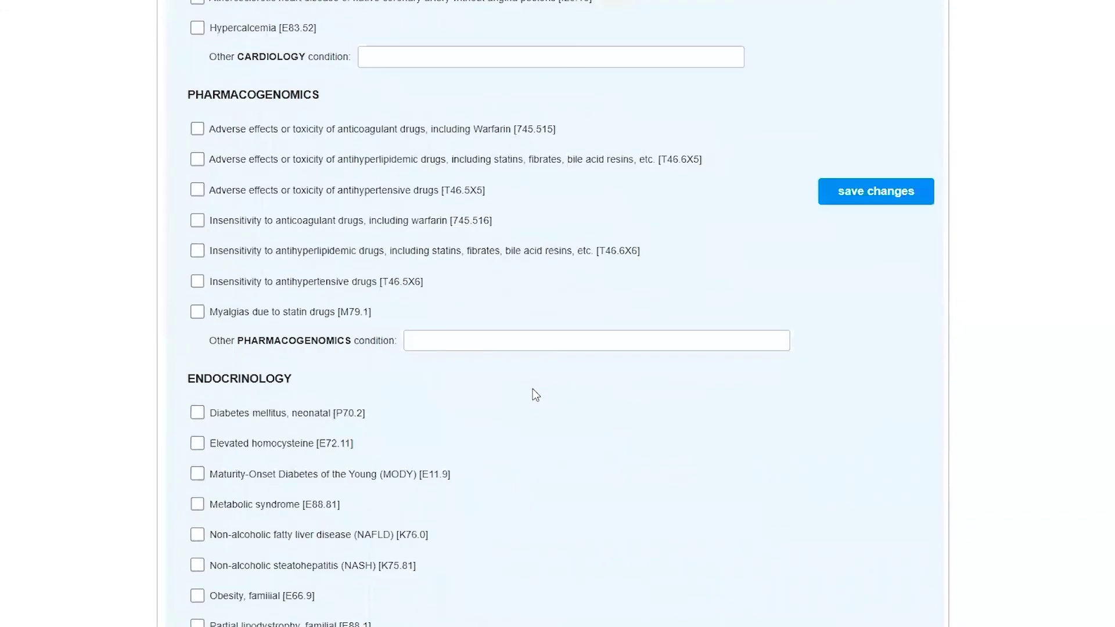
pyautogui.scroll(-2, 532, 390)
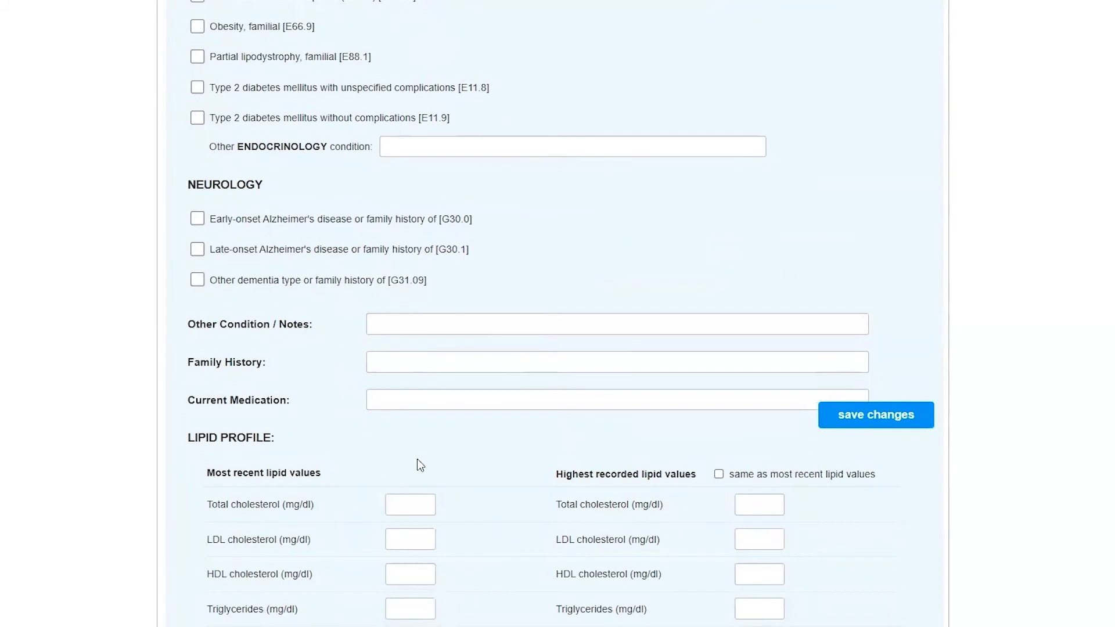
pyautogui.scroll(-2, 427, 457)
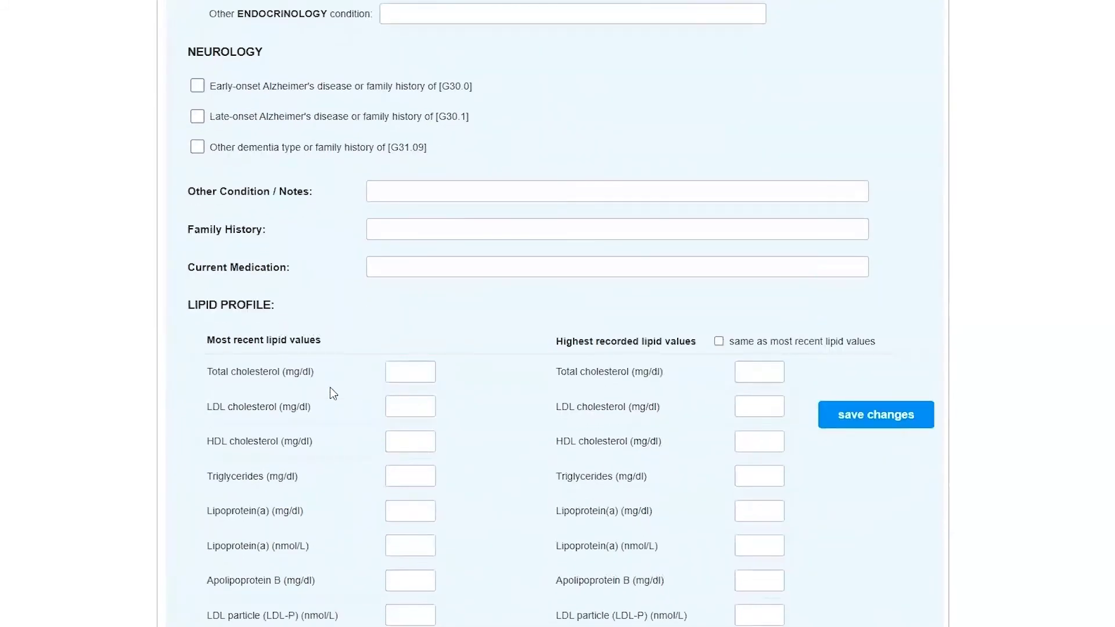
pyautogui.scroll(-6, 331, 391)
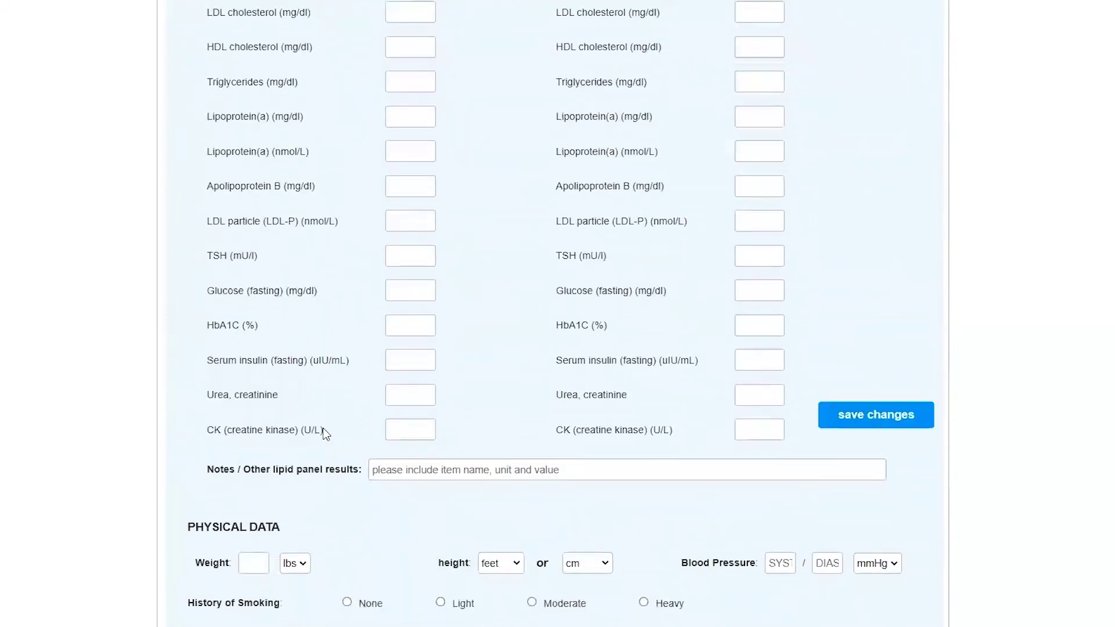
pyautogui.scroll(-2, 323, 427)
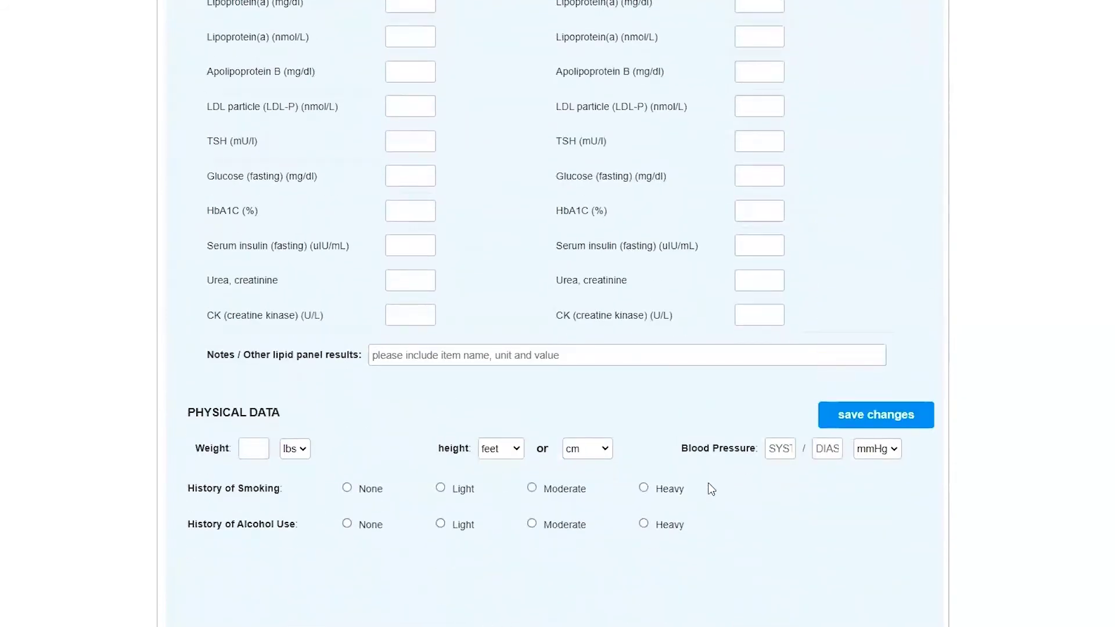
pyautogui.scroll(-2, 710, 488)
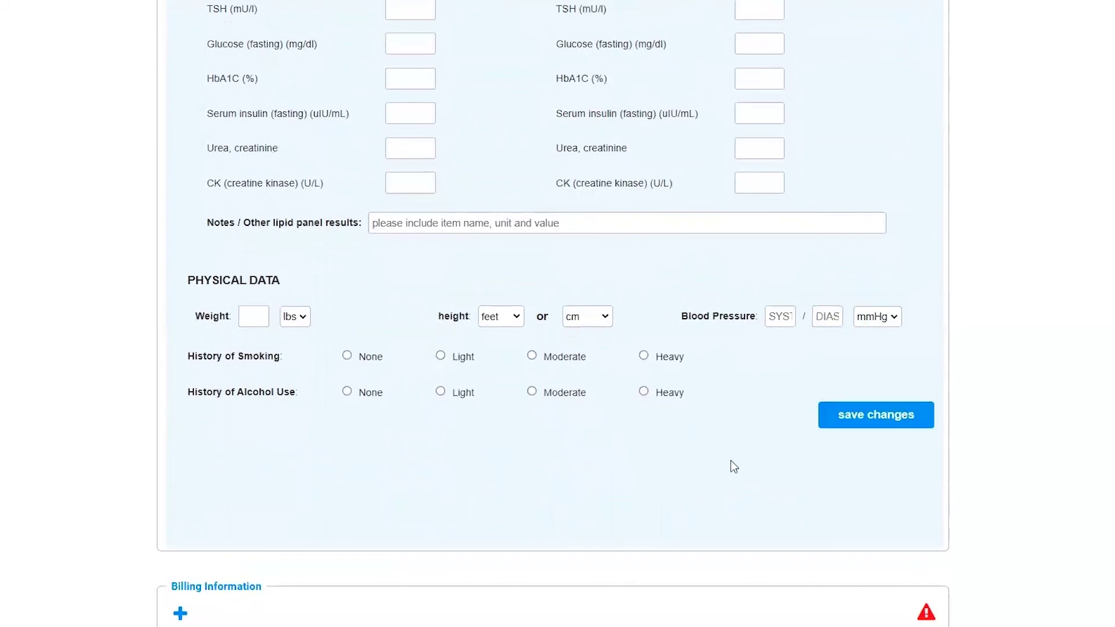
pyautogui.click(856, 416)
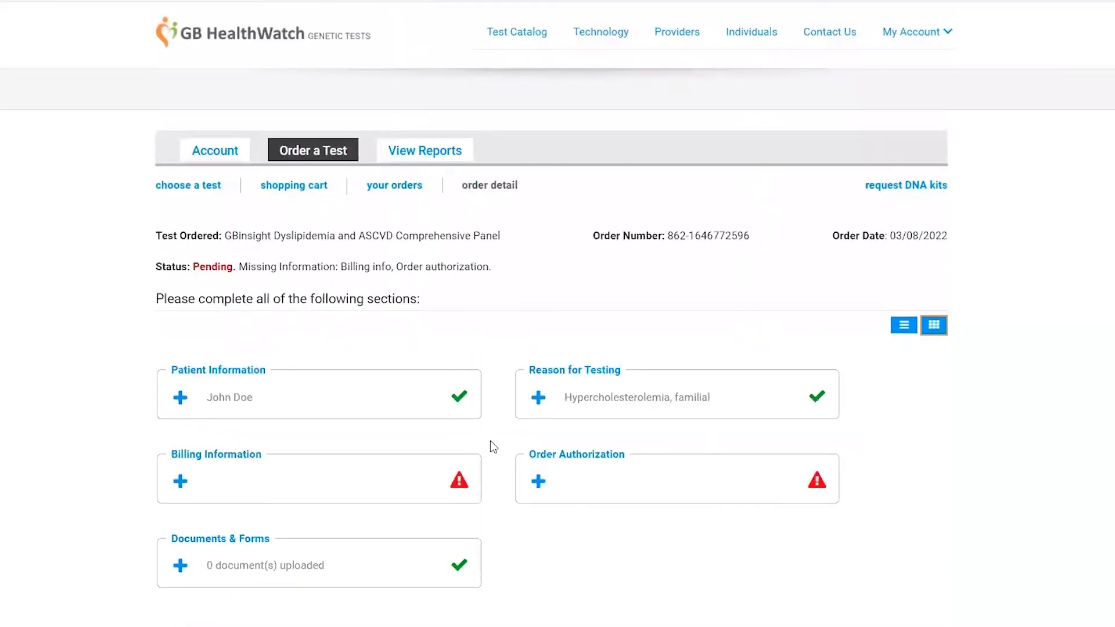
# Choose Patient Pay billing, enter the payer's e-mail and mobile phone, and save
pyautogui.click(293, 481)
pyautogui.click(444, 332)
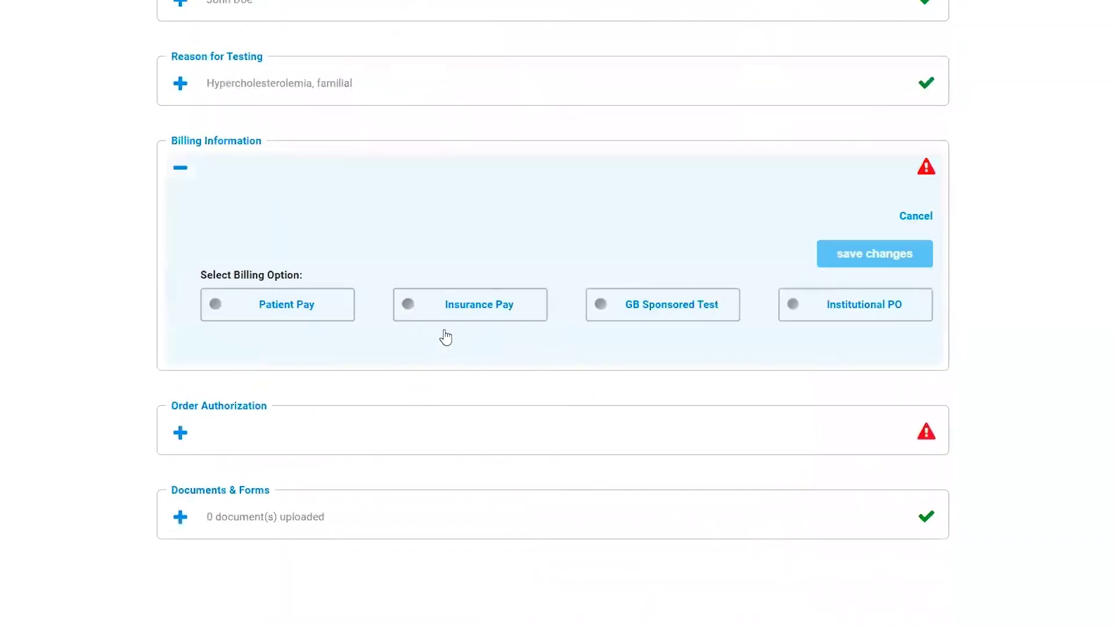
pyautogui.click(299, 311)
pyautogui.click(290, 394)
pyautogui.press('Tab')
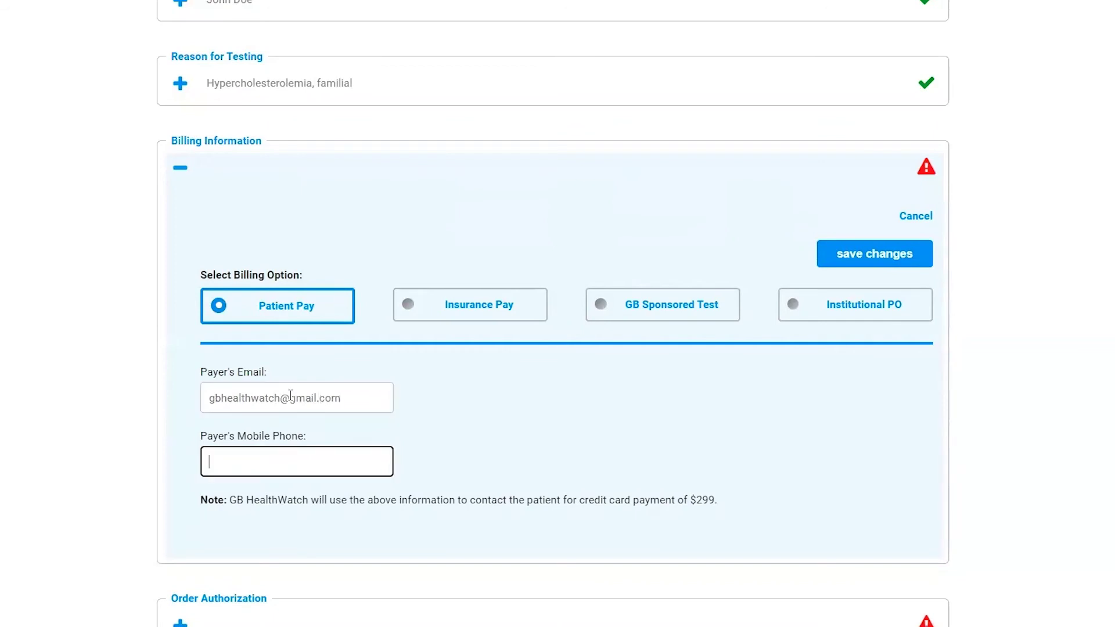
pyautogui.scroll(-3, 677, 405)
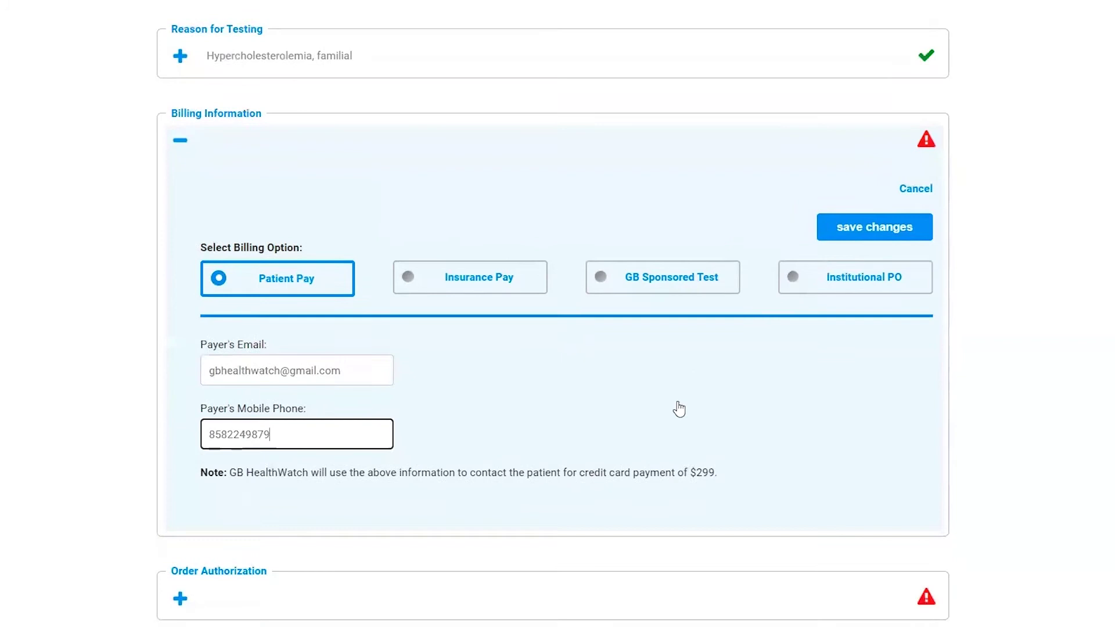
pyautogui.click(854, 319)
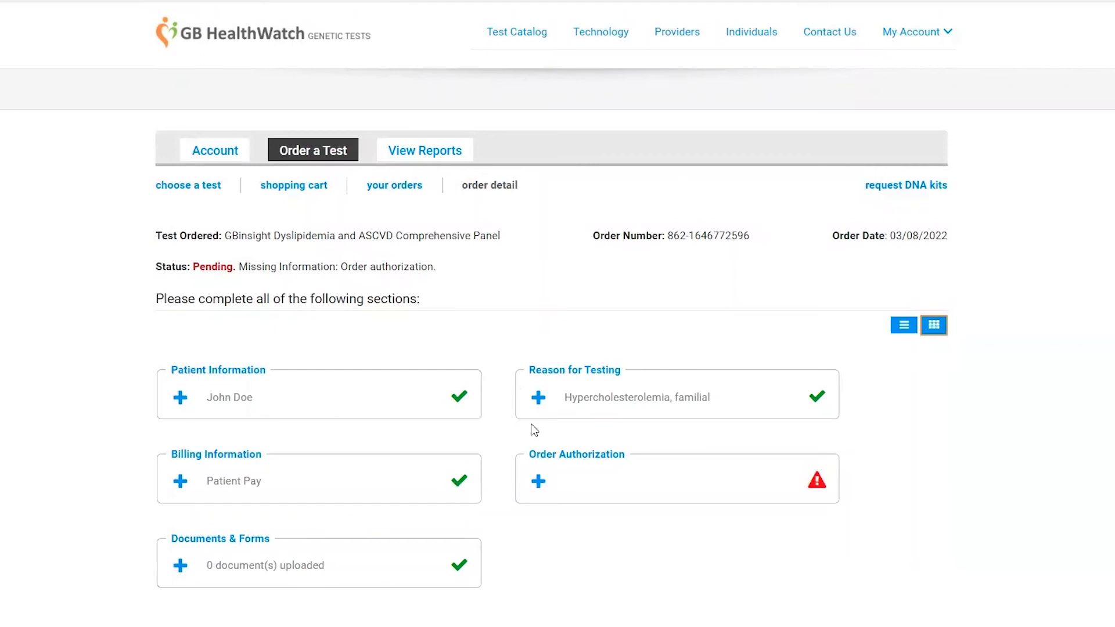
# Accept informed consent, enter the physician's full name, and authorize with the stored e-signature
pyautogui.click(589, 484)
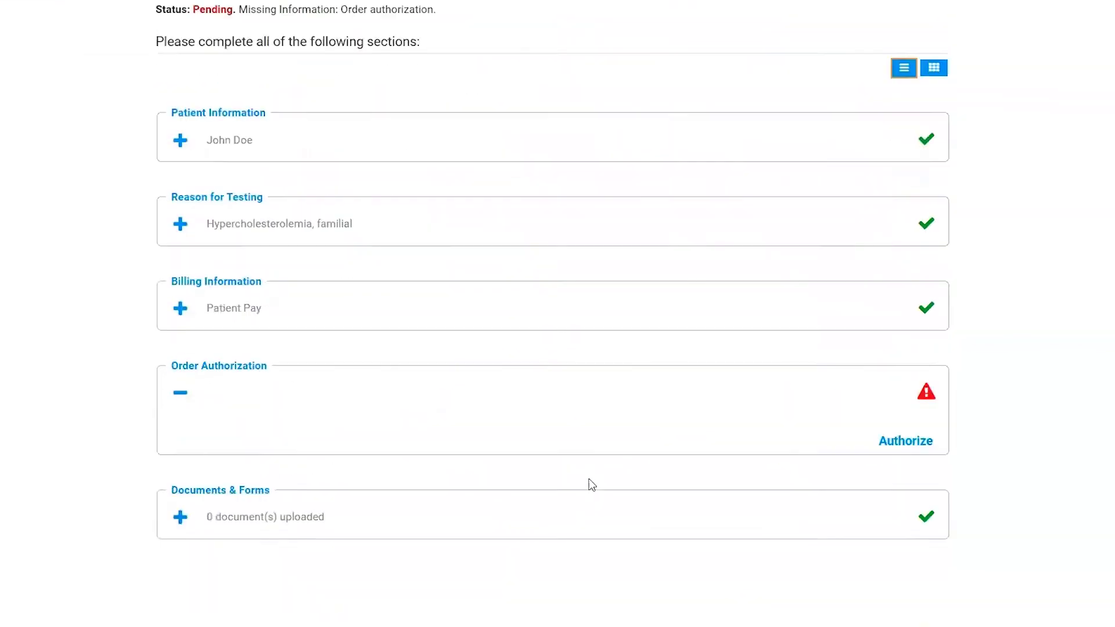
pyautogui.click(528, 416)
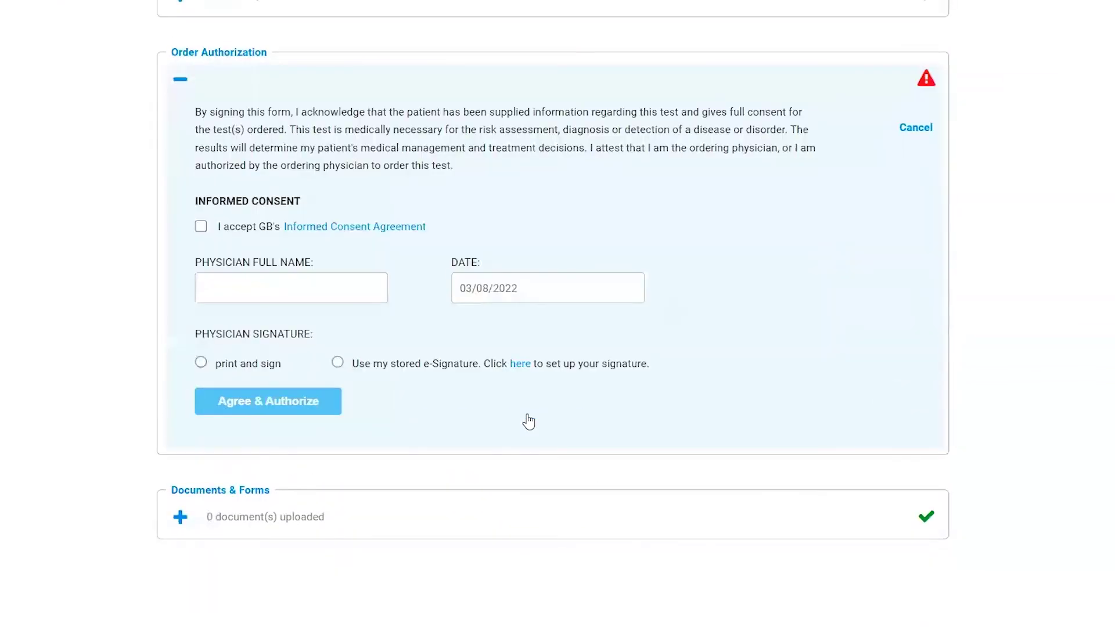
pyautogui.click(202, 227)
pyautogui.click(234, 286)
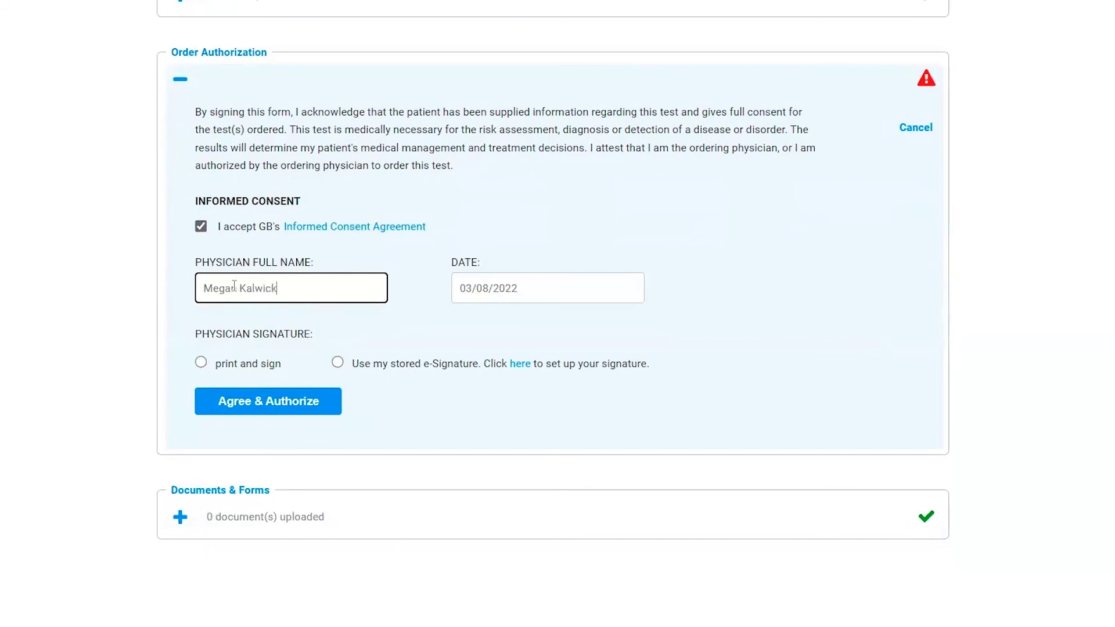
pyautogui.click(338, 363)
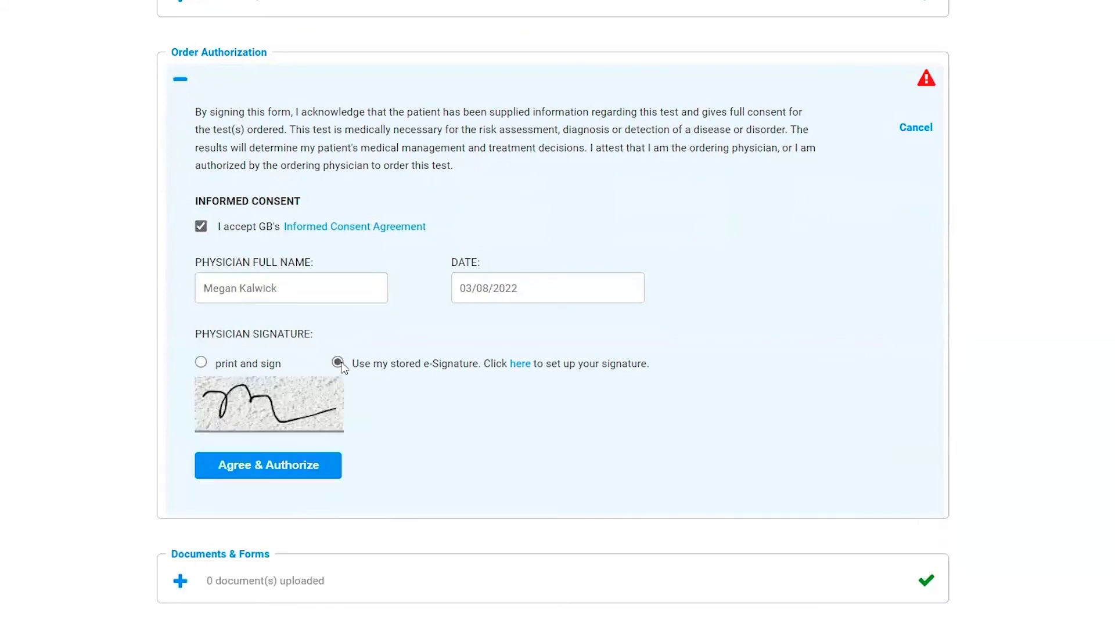
pyautogui.click(274, 479)
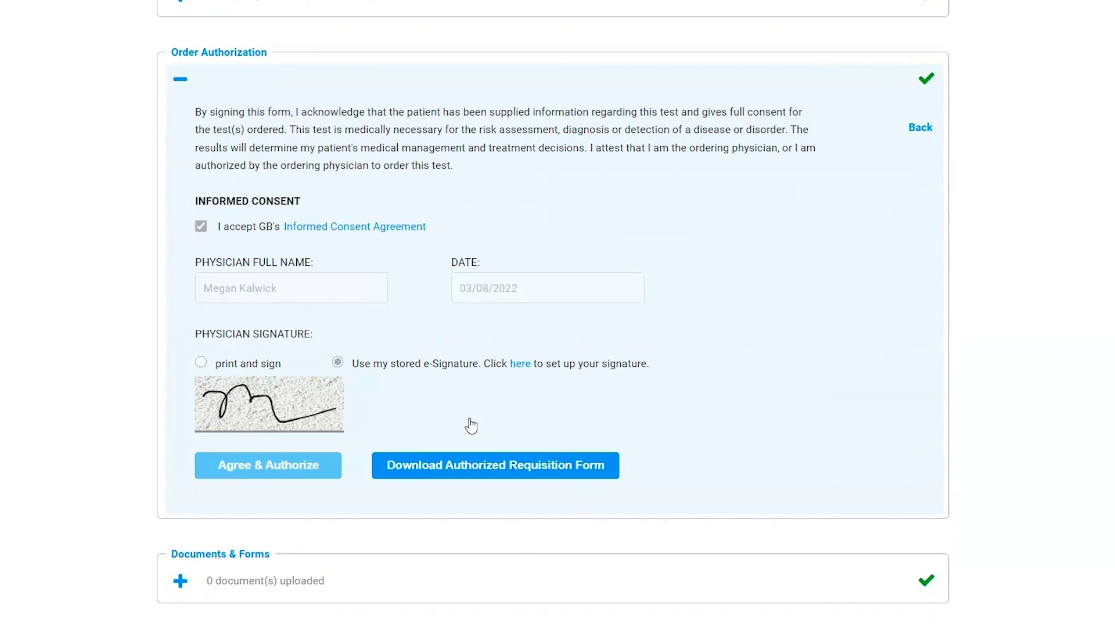
# Collapse Order Authorization and show the orders list with the 03/08/2022 order awaiting sample
pyautogui.click(179, 79)
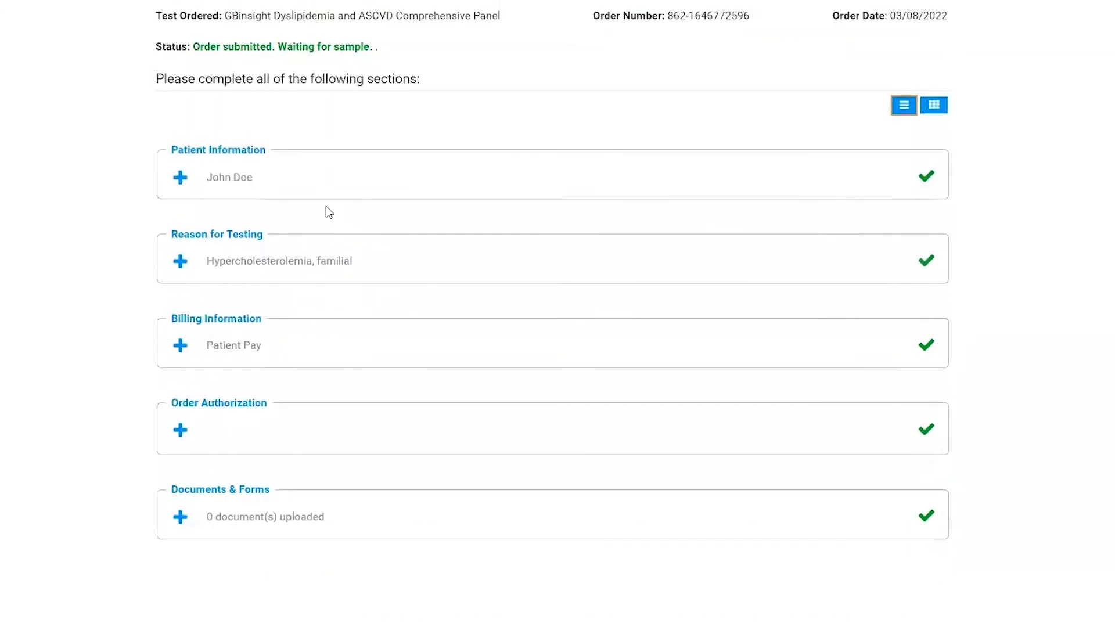
pyautogui.scroll(4, 455, 396)
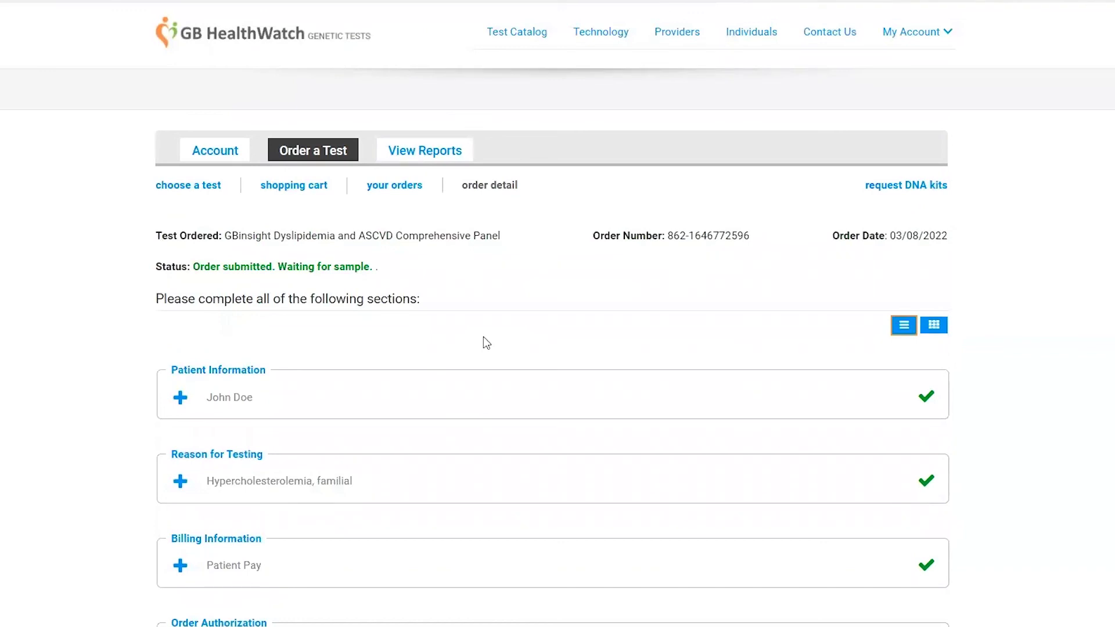
pyautogui.click(402, 195)
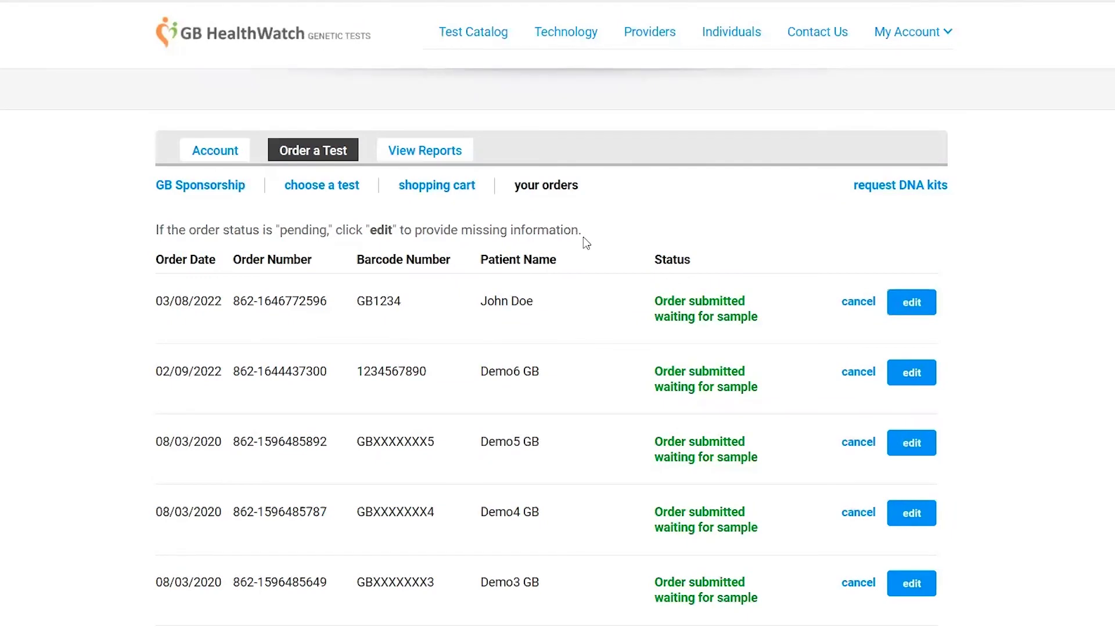
# View the reports list, then the Provider Information page, finishing on Contact Us
pyautogui.click(454, 152)
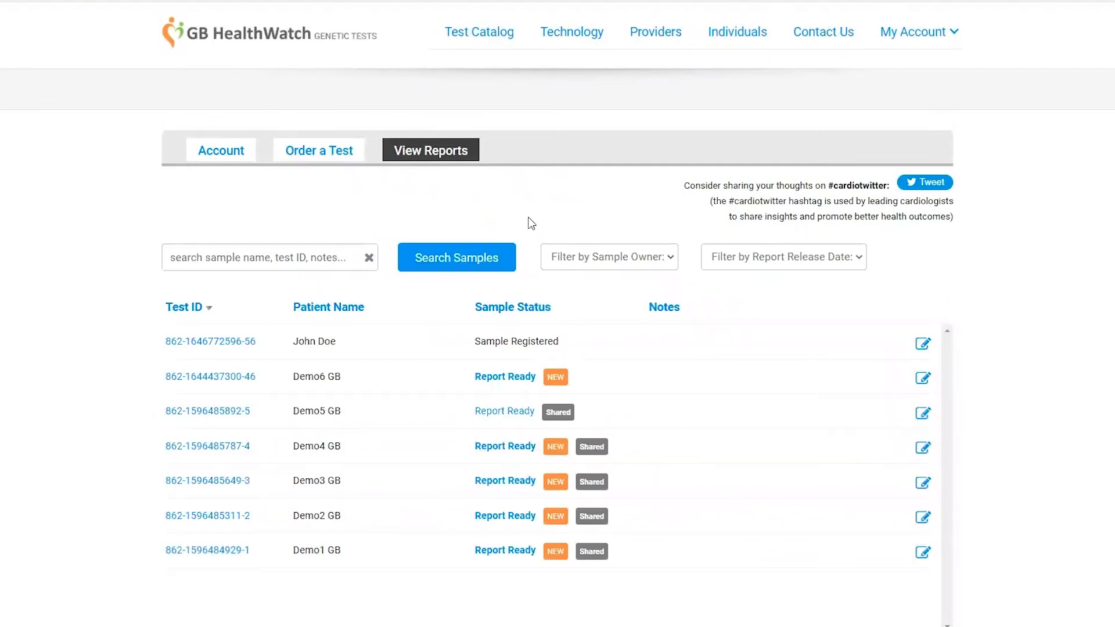
pyautogui.click(659, 33)
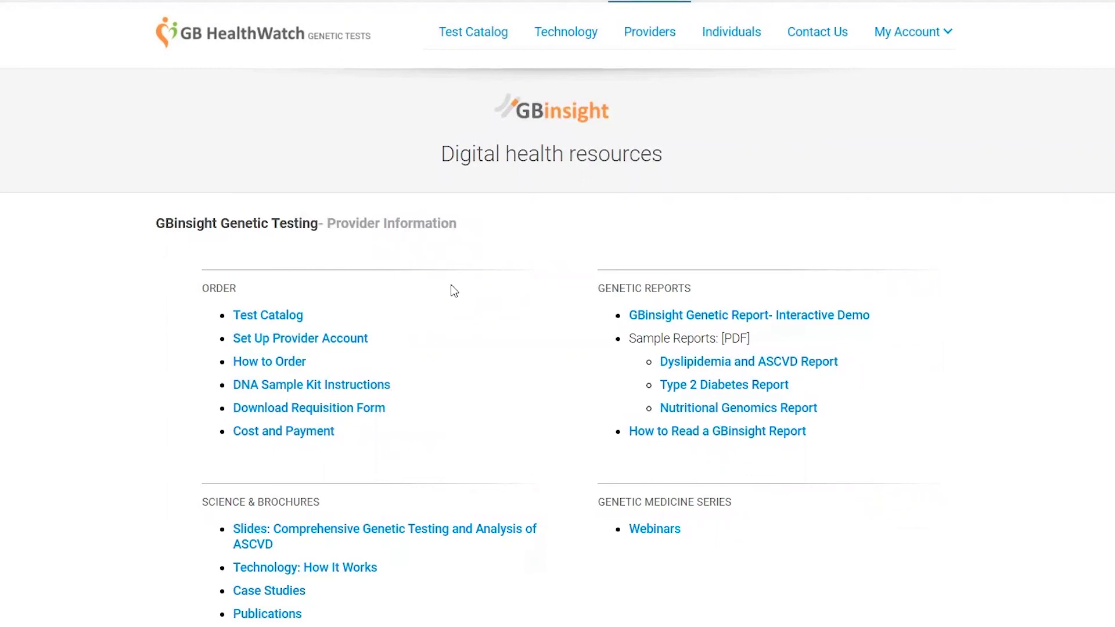
pyautogui.click(816, 34)
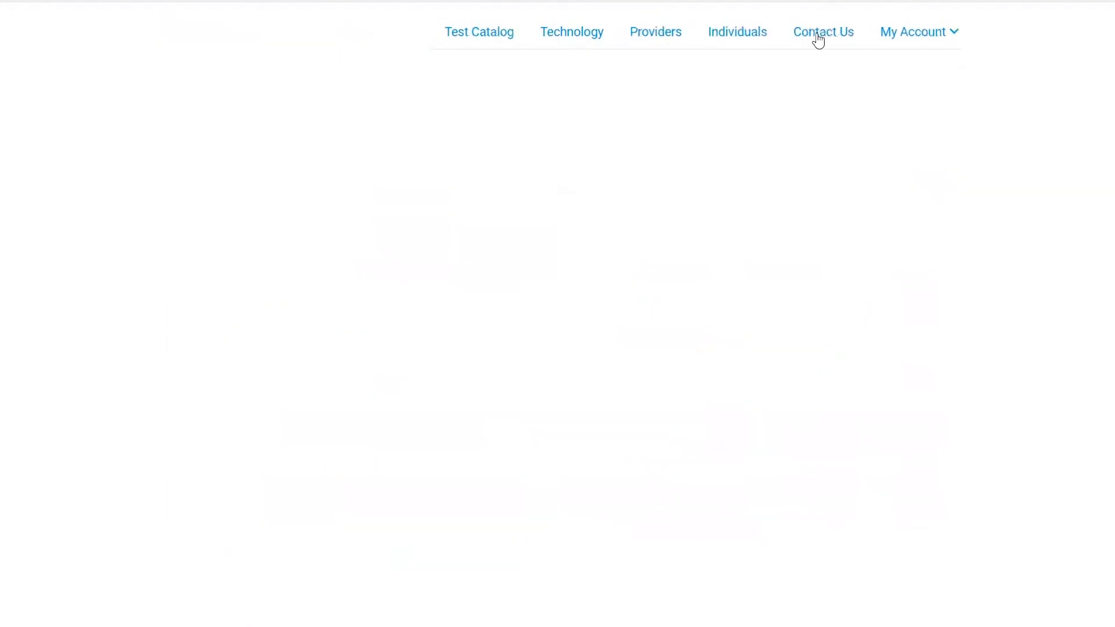